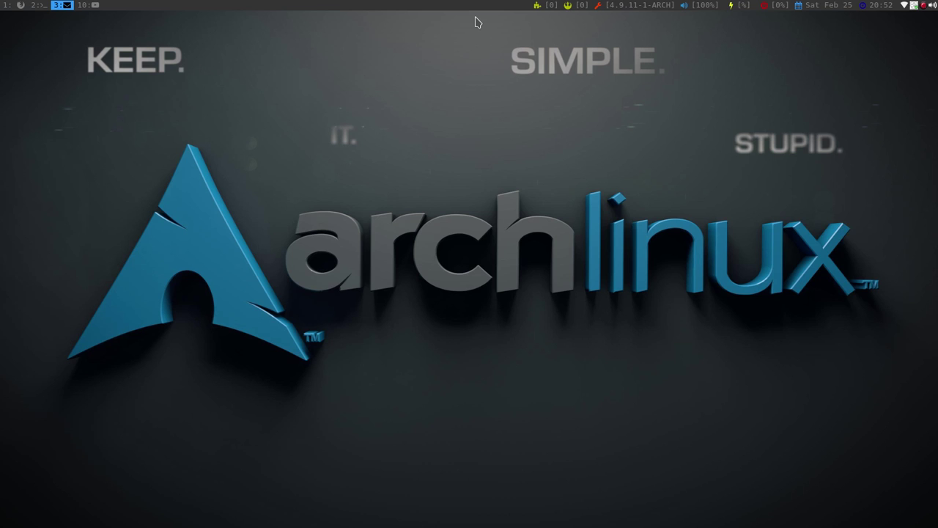
- Switch to the browser, view the i3 PaperColor setup's screenshot on DotShare at full size, and close it
key("super+1")
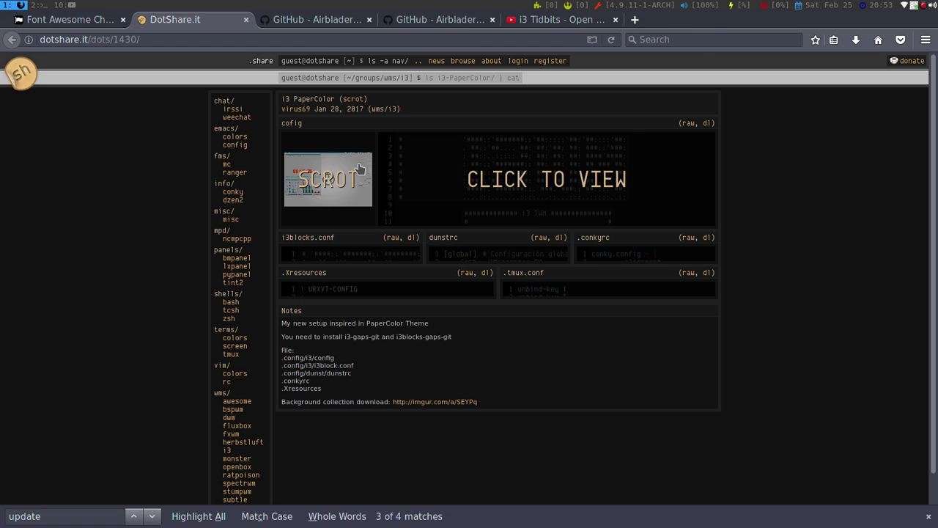
left_click(345, 179)
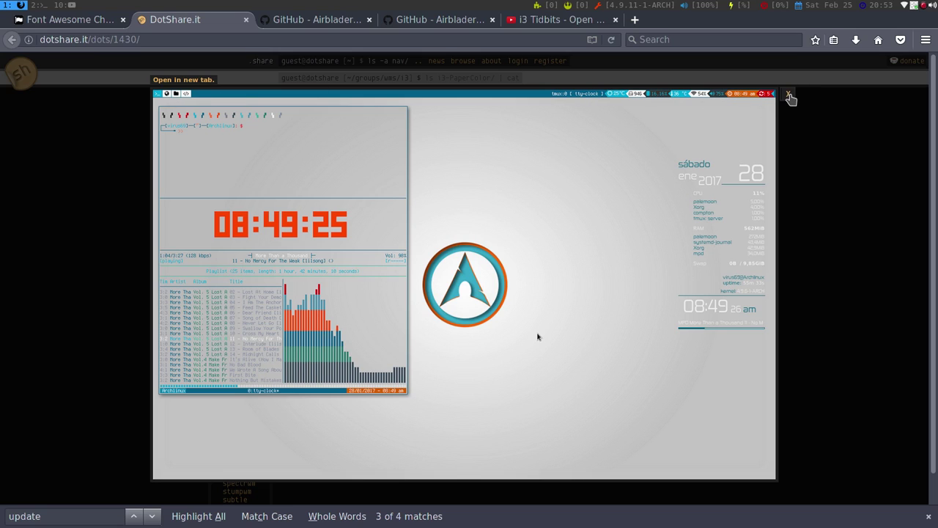
left_click(789, 96)
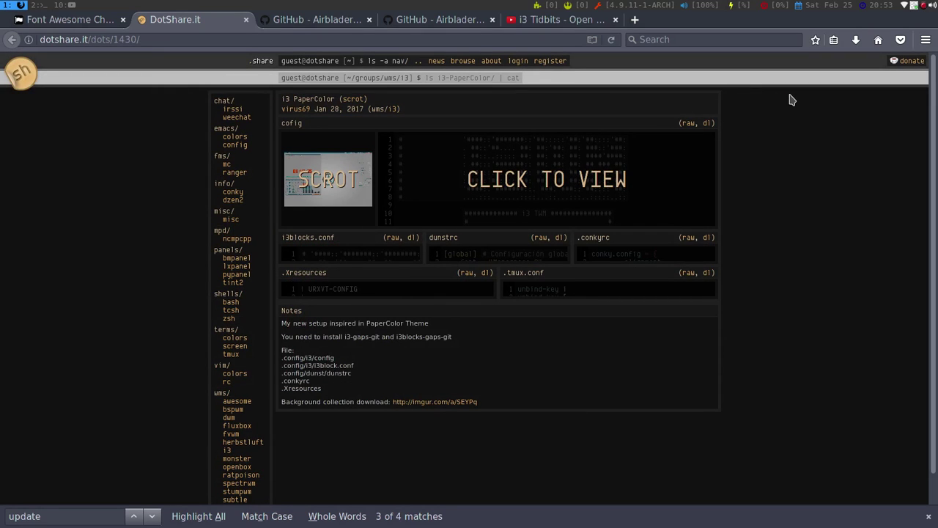
- Open a terminal on workspace 3 and search the AUR with yaourt for i3-gaps
key("super+3")
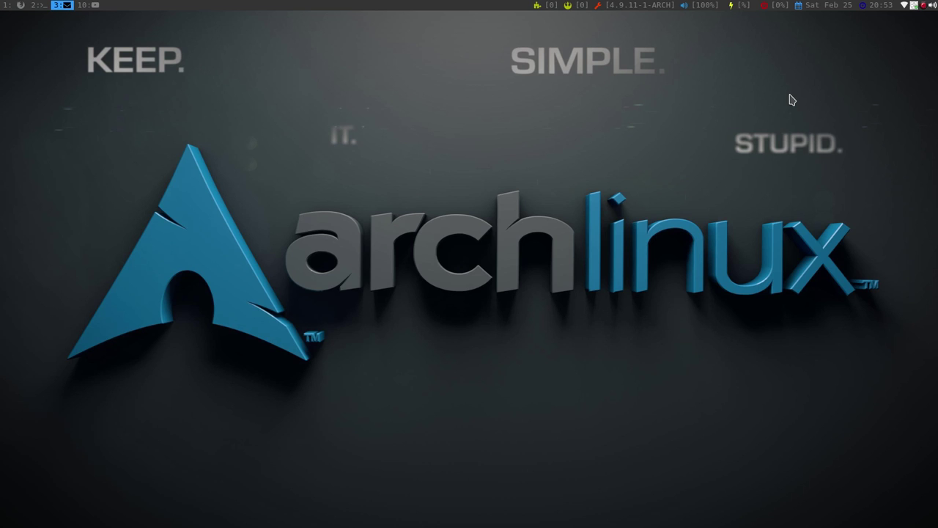
key("super+Return")
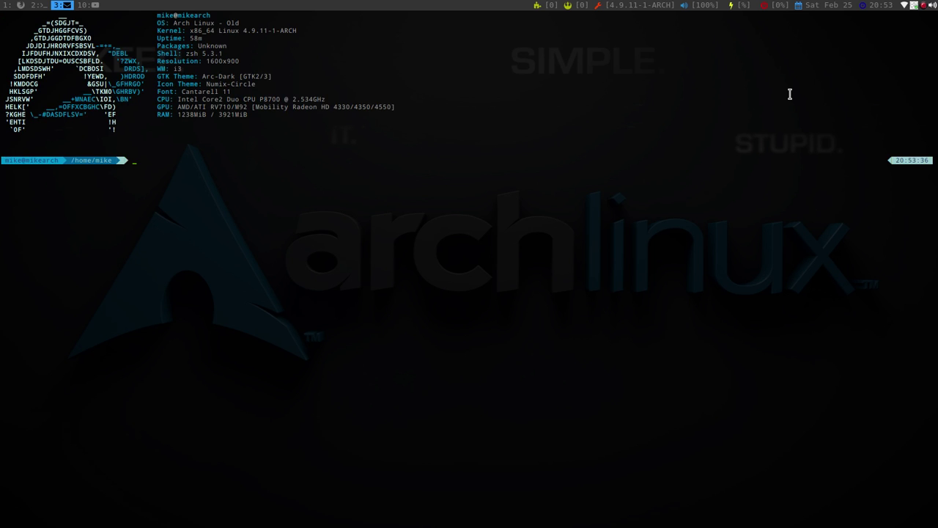
type("yaourt i3-gaps")
key("Return")
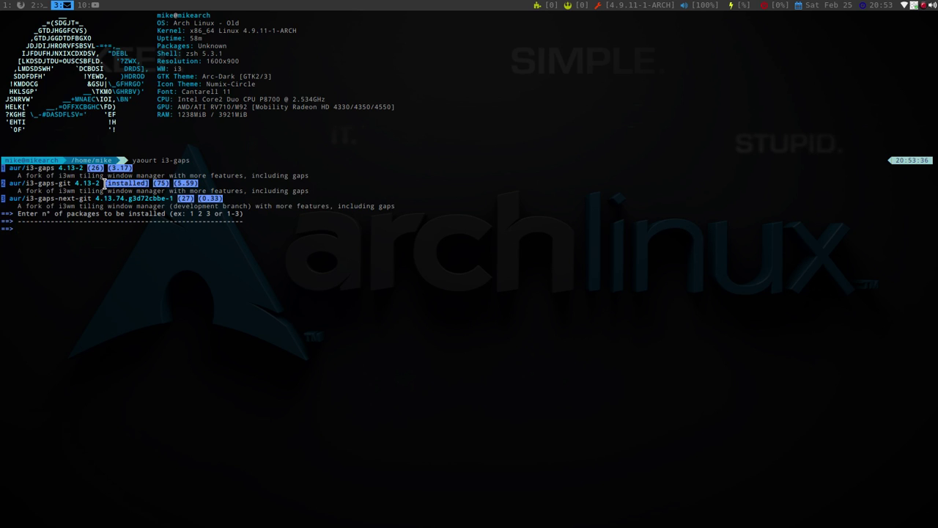
- Cancel the package selection prompt and search the AUR with yaourt for i3blocks-gaps-git
key("ctrl+c")
key("Up")
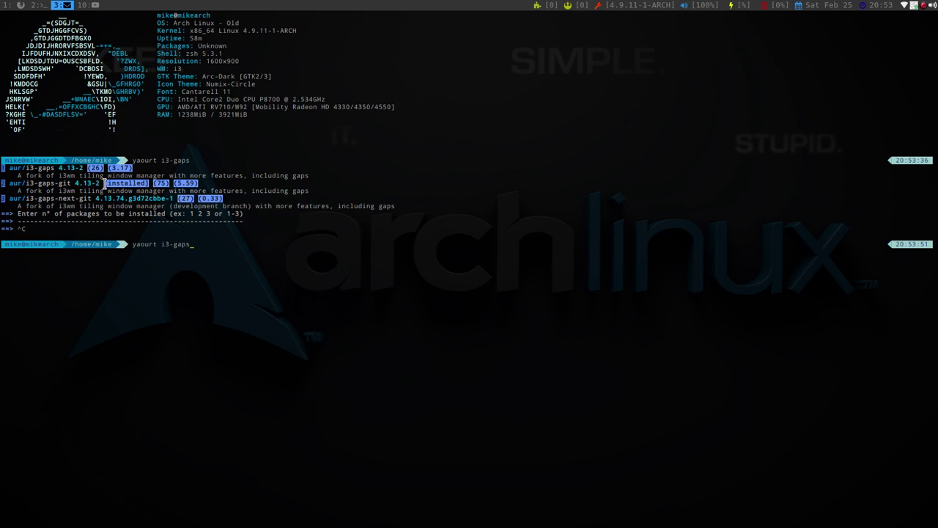
key("BackSpace")
key("BackSpace")
key("BackSpace")
key("BackSpace")
key("BackSpace")
type("b;")
type("ocks-g")
key("BackSpace")
key("BackSpace")
key("BackSpace")
type("-gaps-git")
key("Return")
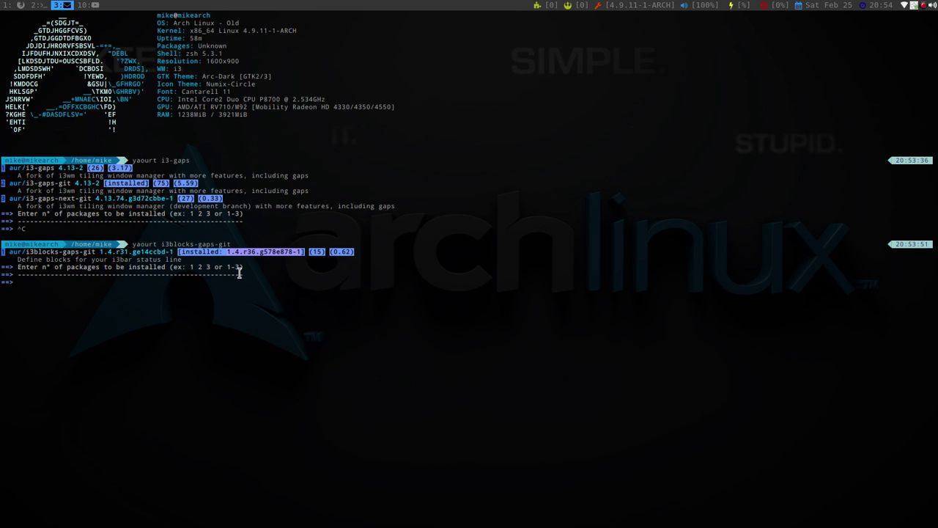
- Examine the README of the Airblader/i3 GitHub repository in the browser, including its screenshot and New Features section
key("super+1")
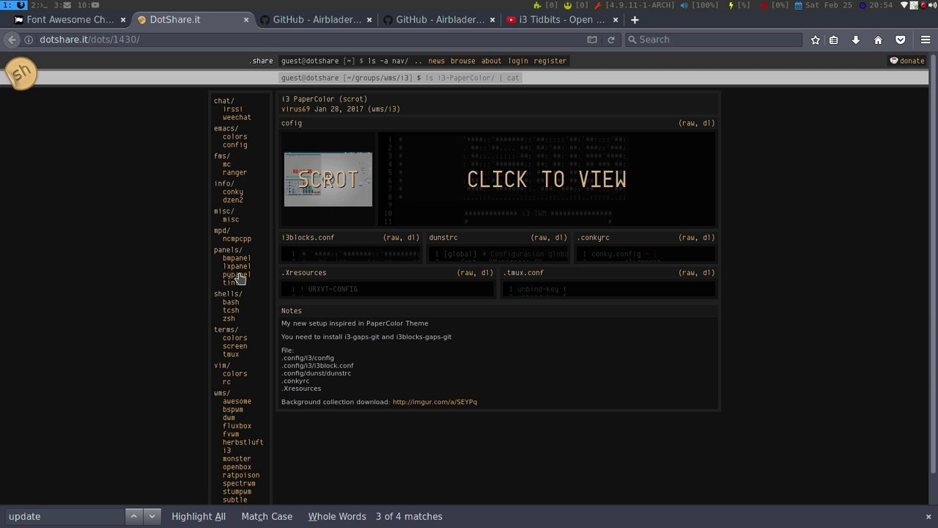
left_click(313, 22)
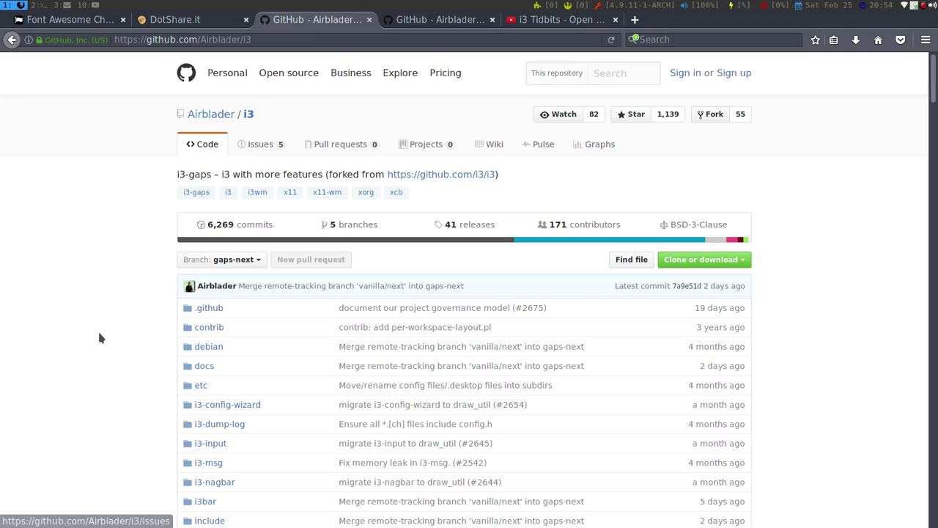
scroll(98, 328, "down", 7)
scroll(100, 337, "down", 15)
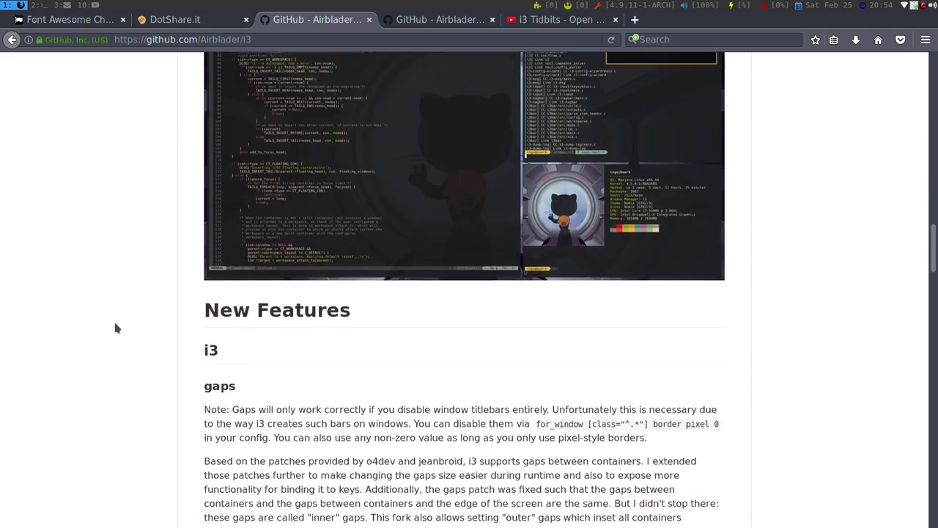
scroll(114, 319, "up", 3)
scroll(113, 311, "up", 4)
scroll(114, 311, "down", 5)
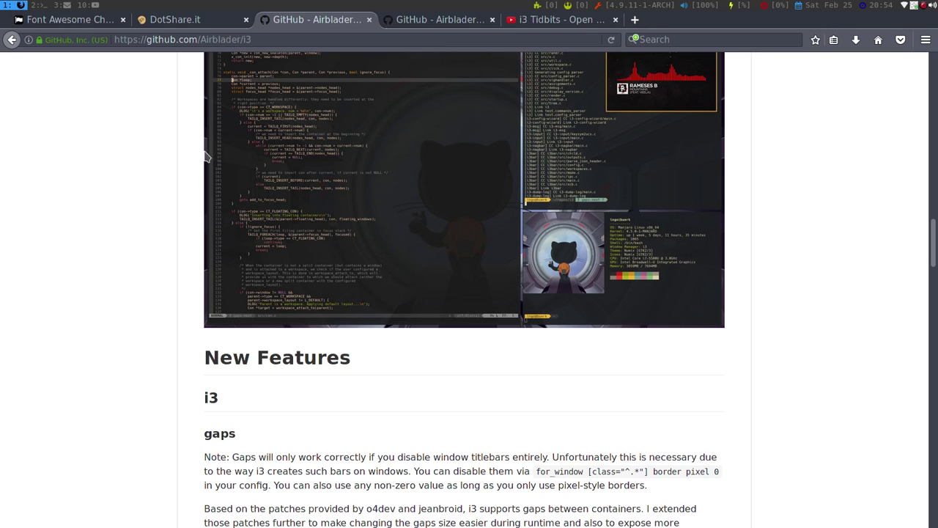
- Review the README of the Airblader/i3blocks-gaps repository down to the example blocks and default config
left_click(421, 20)
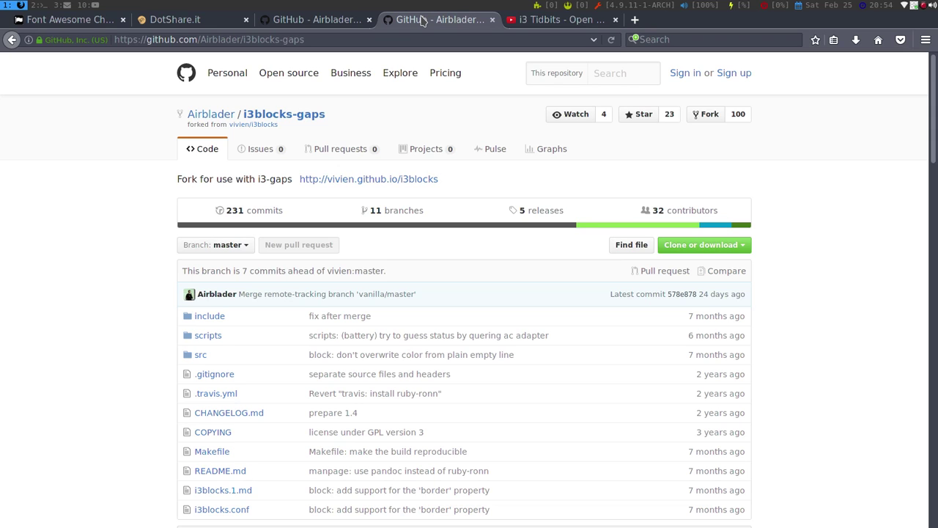
scroll(101, 184, "down", 5)
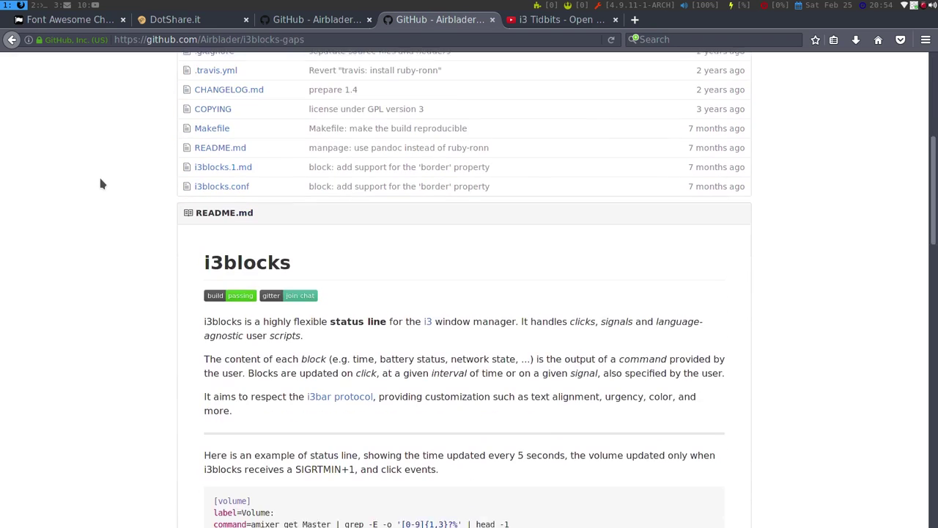
scroll(101, 184, "down", 5)
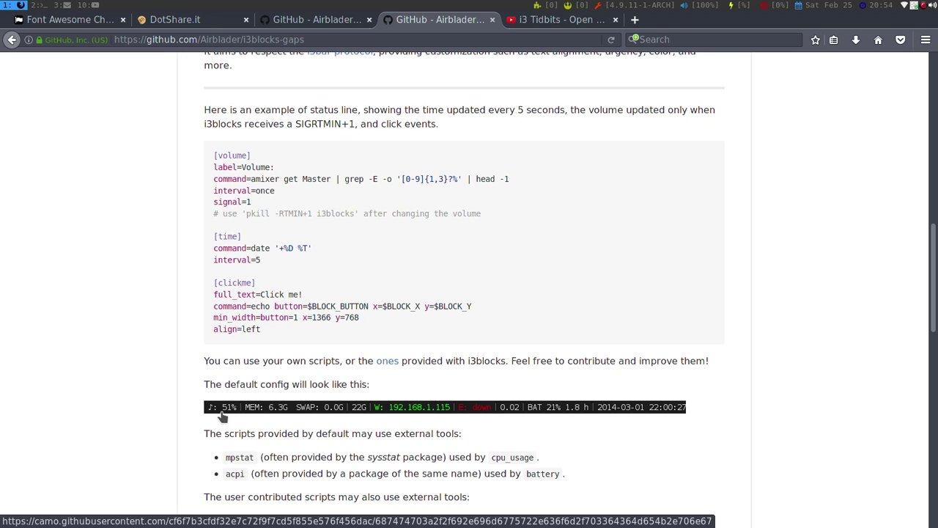
- Return to the workspace 3 terminal, cancel the package prompt, and open ~/.i3/config with the eI alias
key("super+2")
key("super+3")
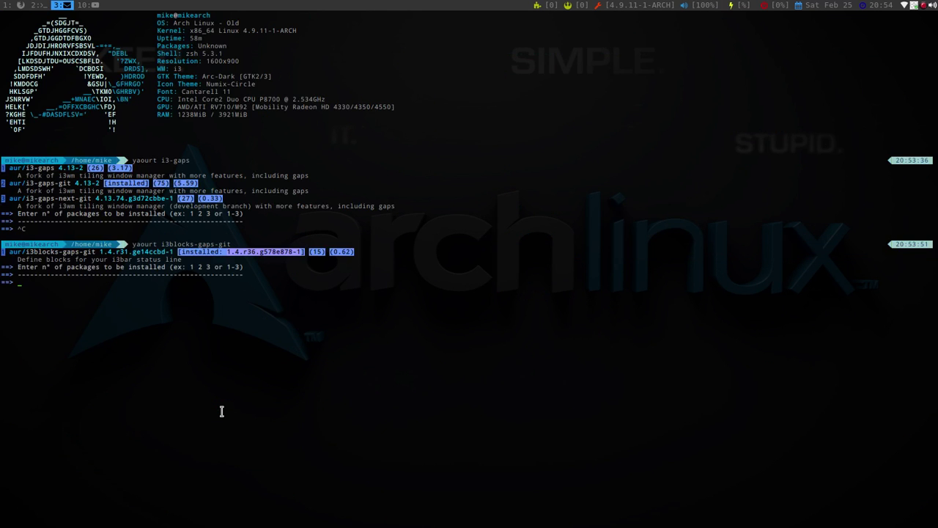
key("ctrl+c")
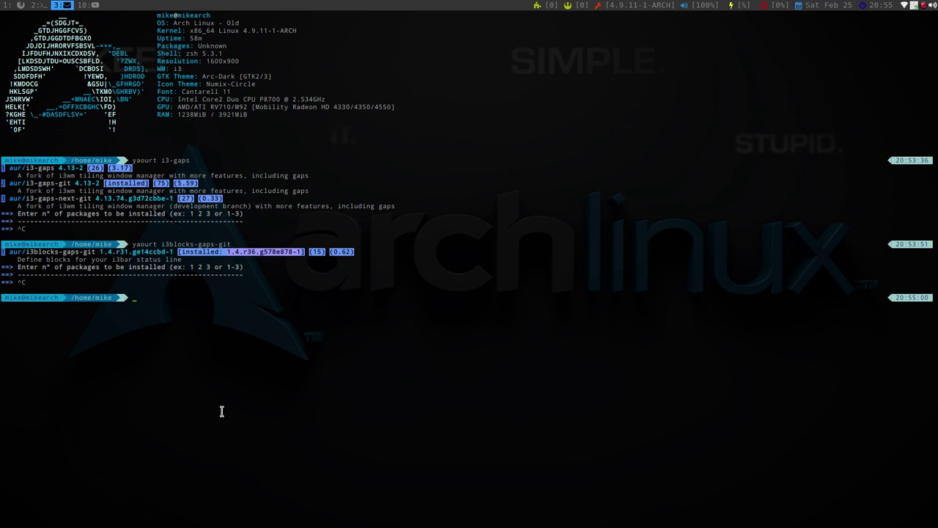
type("i3")
key("Return")
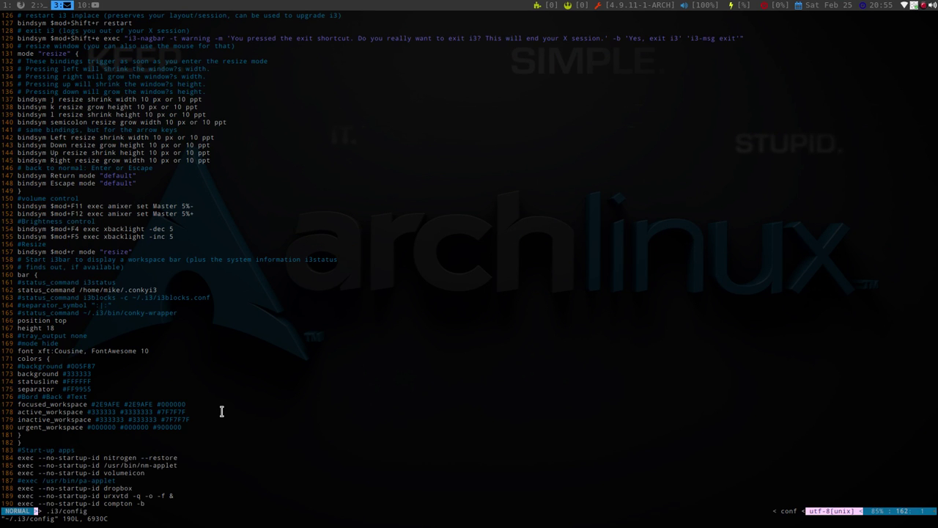
- Comment out the .conkyi3 status command in the bar block, add the line "status_command i3blocks" below the commented i3blocks line, and save
type("i#")
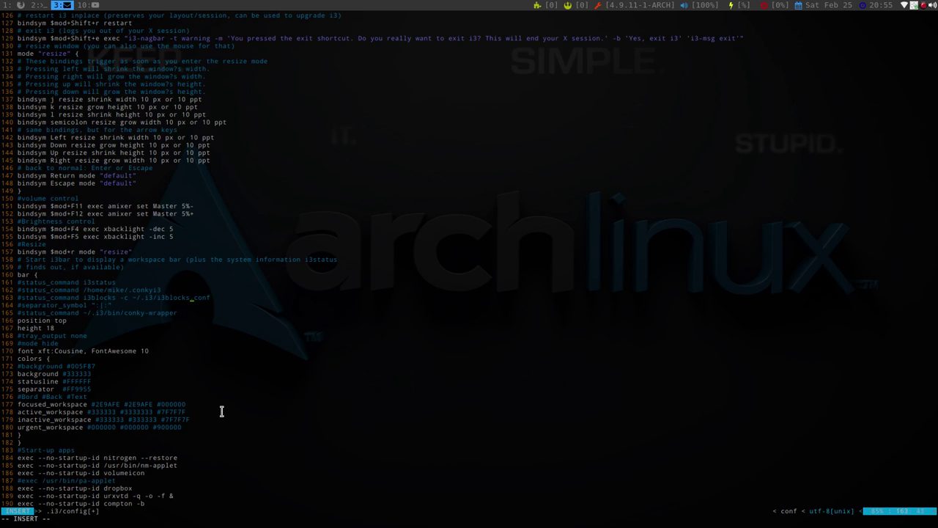
type("a")
key("Return")
type("stat")
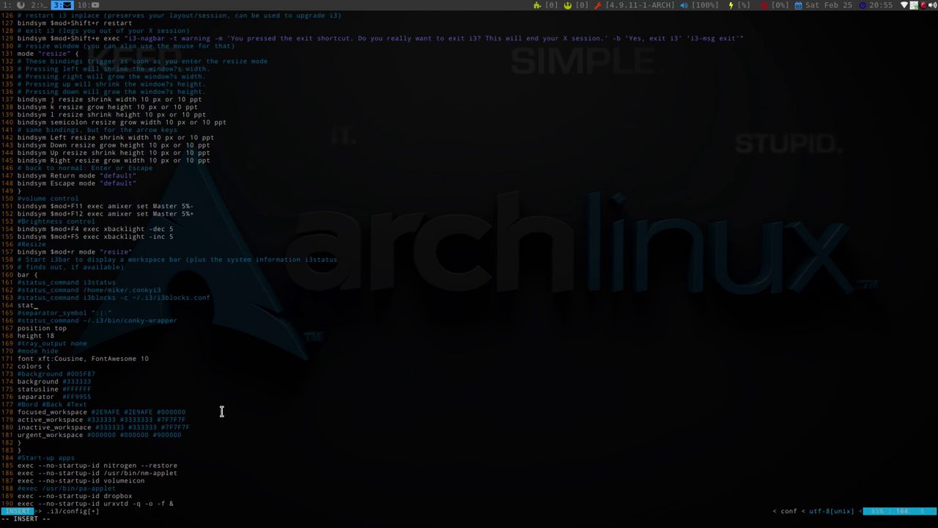
type("us_command i3bl")
type("ocks")
key("Escape")
type(":w")
key("Return")
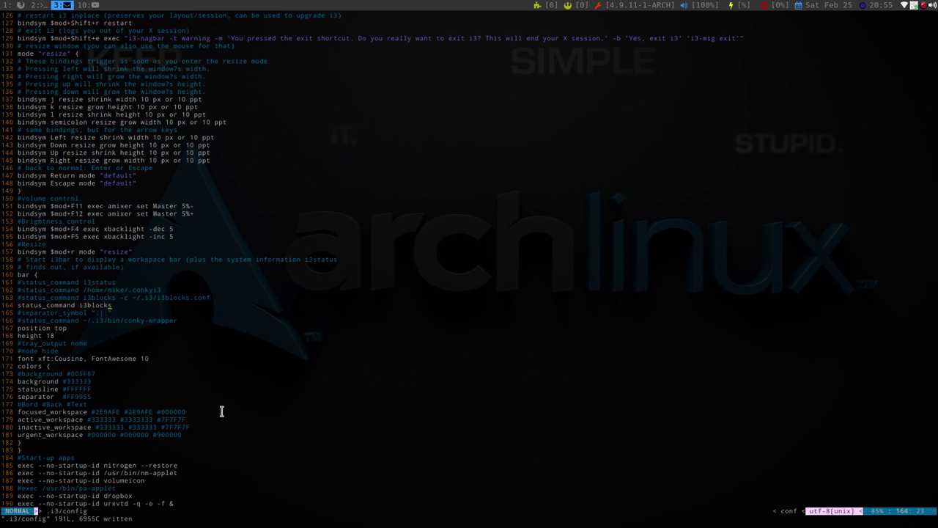
- Restart i3 in place and close the i3 config file in Vim
key("super+shift+r")
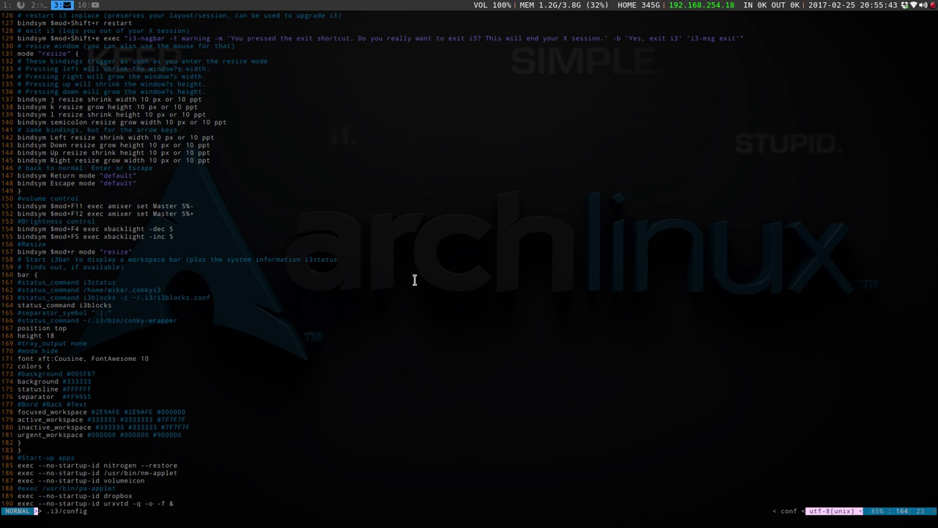
type(":q")
key("Return")
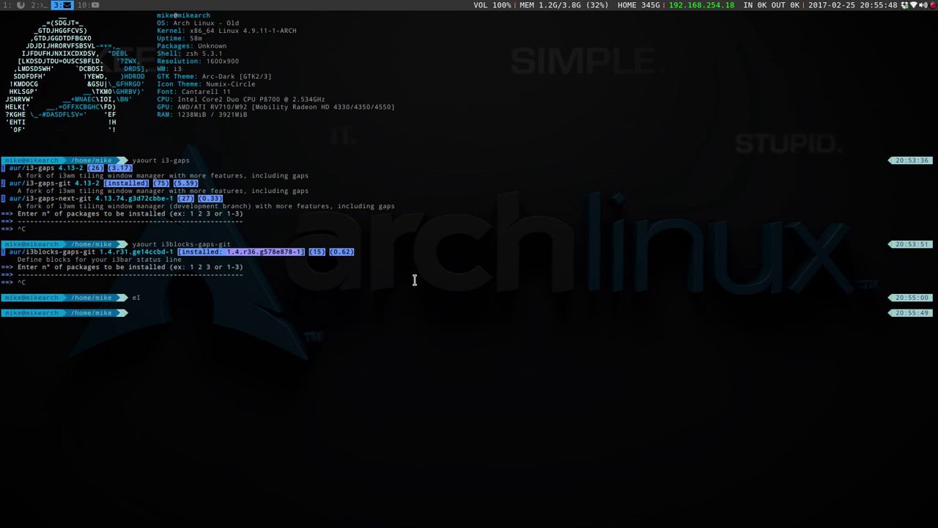
- Open /etc/i3blocks.conf in Vim and look through its global properties and block definitions
type("vim /etc/i3bl")
key("Tab")
key("Return")
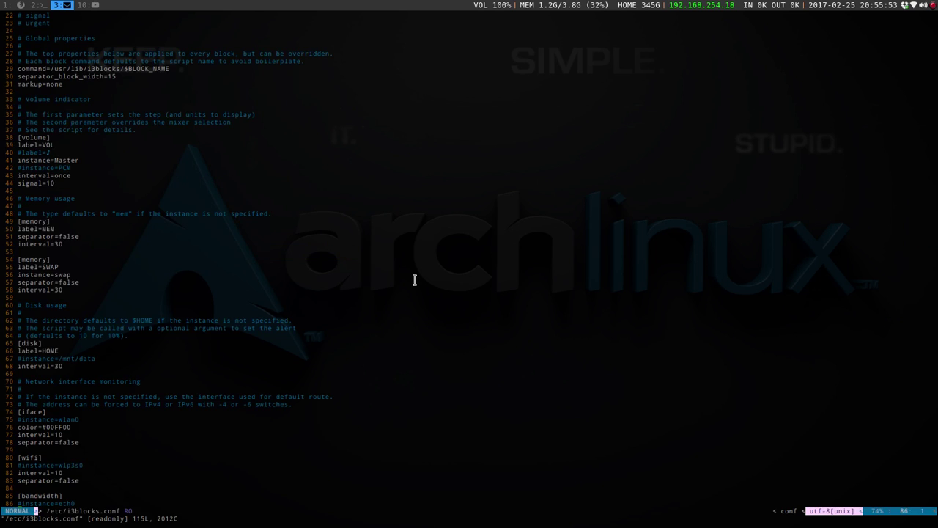
scroll(171, 245, "up", 7)
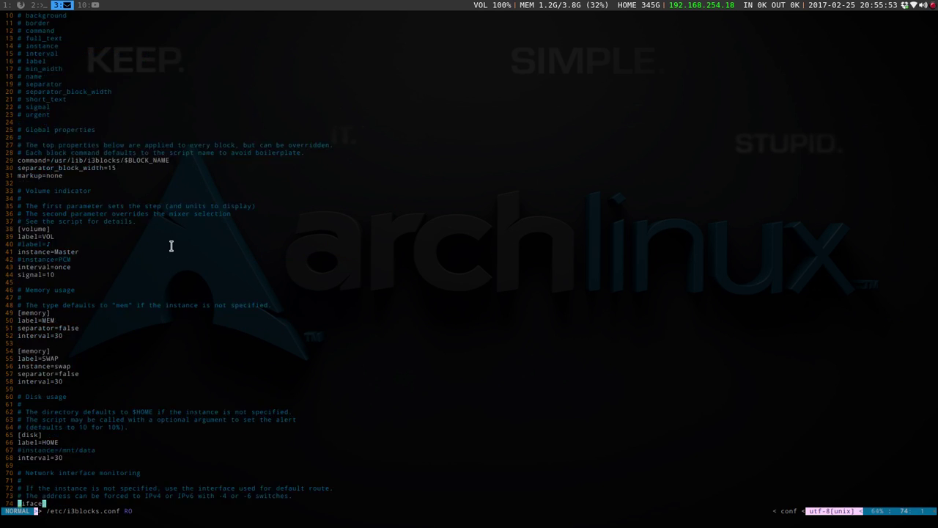
scroll(171, 246, "down", 7)
scroll(170, 245, "up", 1)
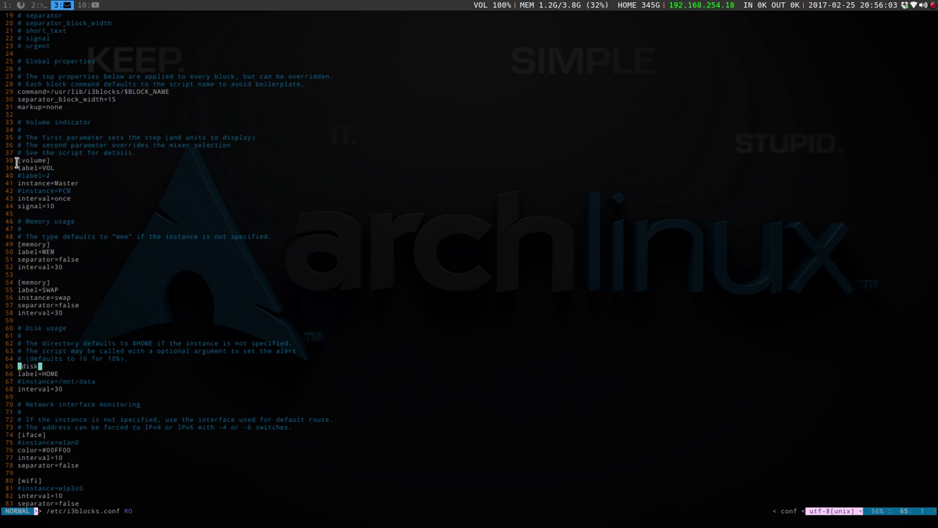
- Consult the usage, installation and documentation sections of the i3blocks-gaps README in the browser
key("super+1")
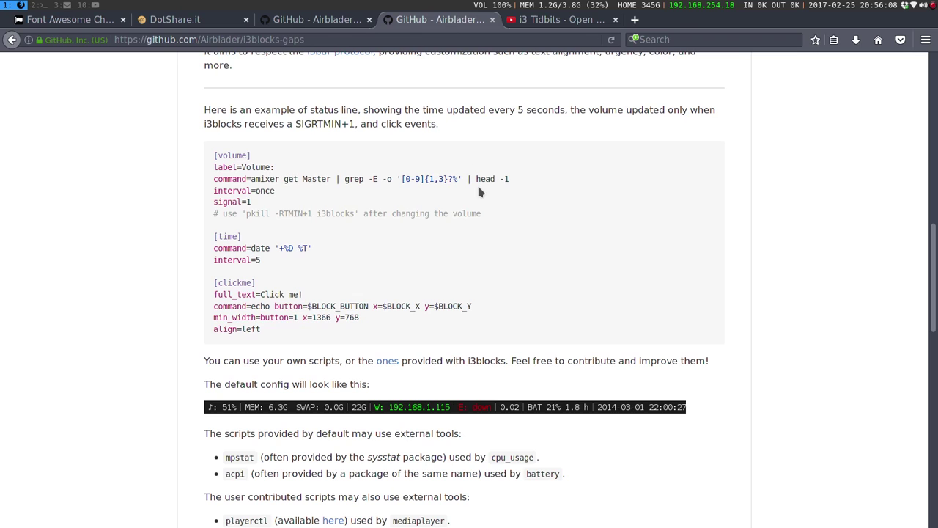
scroll(479, 191, "down", 10)
scroll(479, 191, "down", 7)
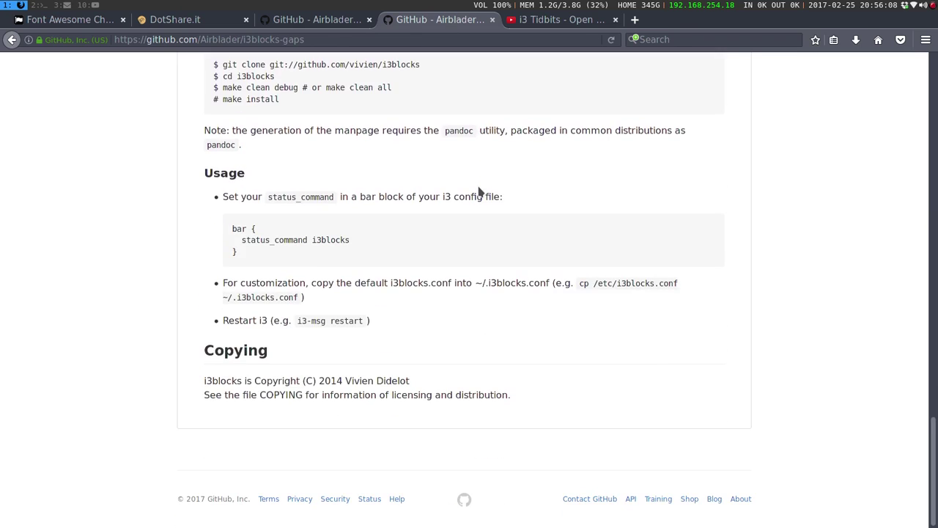
scroll(478, 191, "up", 3)
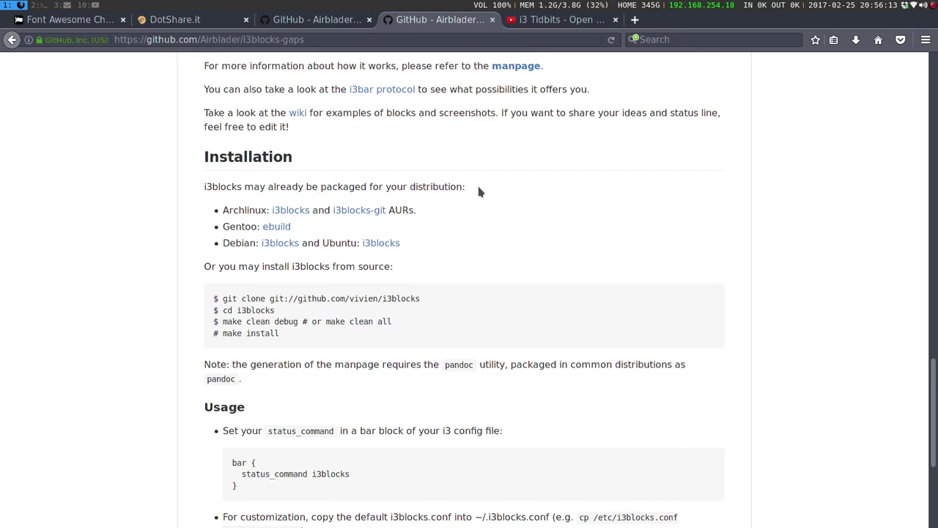
scroll(479, 191, "up", 2)
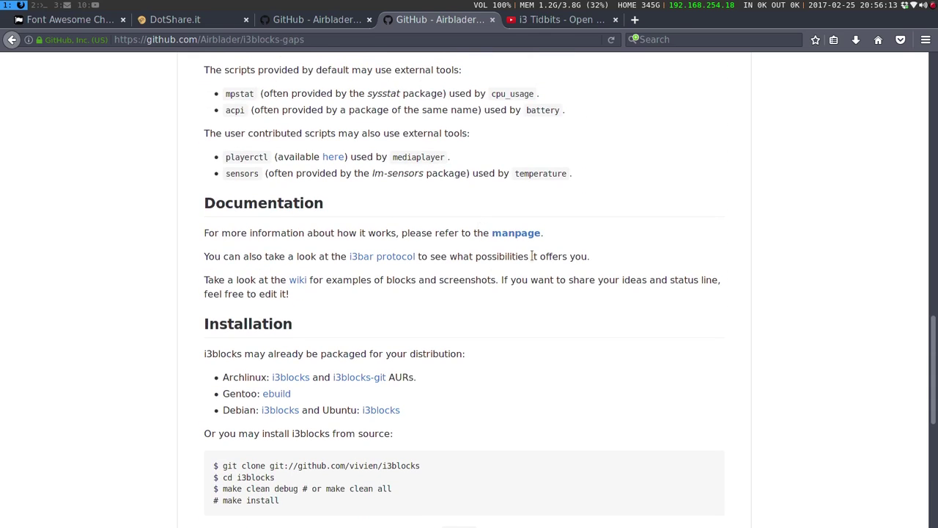
scroll(434, 331, "up", 5)
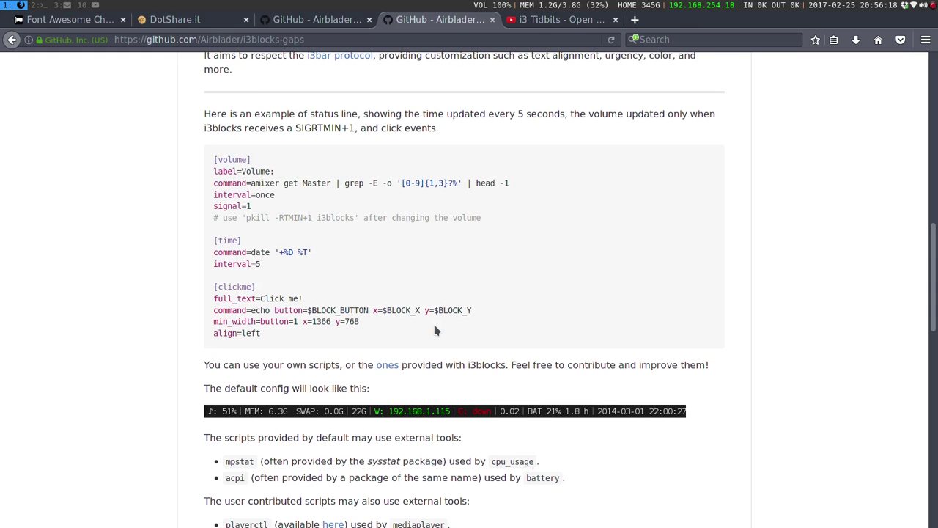
- Return to the workspace 3 terminal and close /etc/i3blocks.conf
key("super+2")
key("super+3")
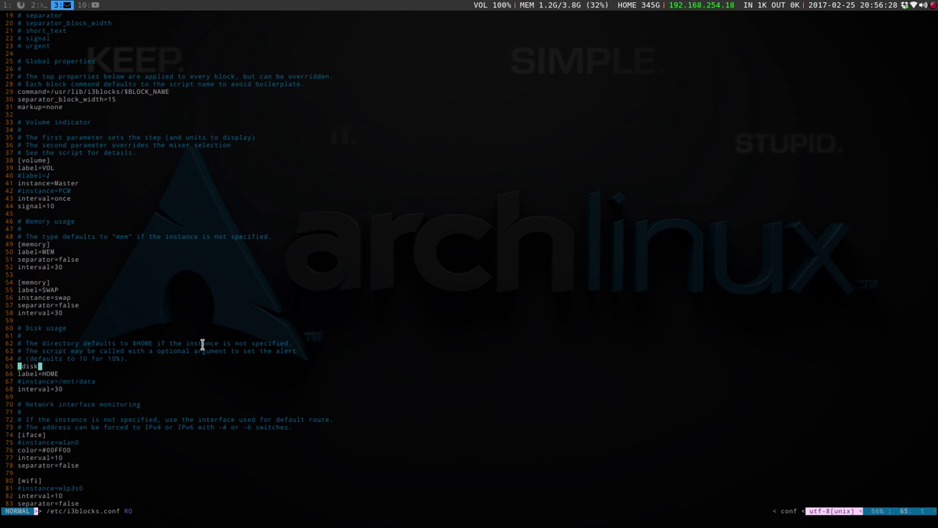
type(":q")
key("Return")
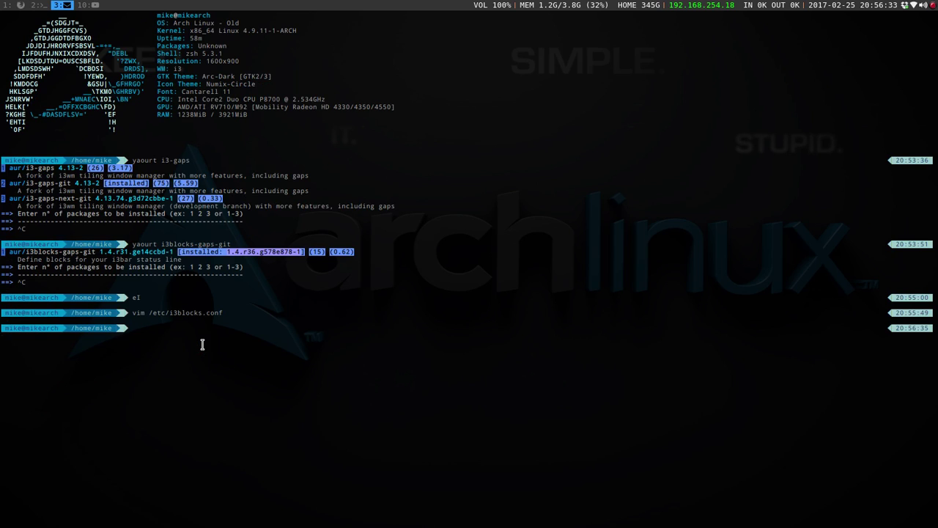
- List the block scripts in the /usr/lib/i3blocks directory
type("v")
key("BackSpace")
type("ls /usr/libs/i3blo")
key("BackSpace")
key("BackSpace")
key("BackSpace")
key("BackSpace")
key("BackSpace")
key("BackSpace")
key("BackSpace")
type("/i3blo")
key("Tab")
key("Return")
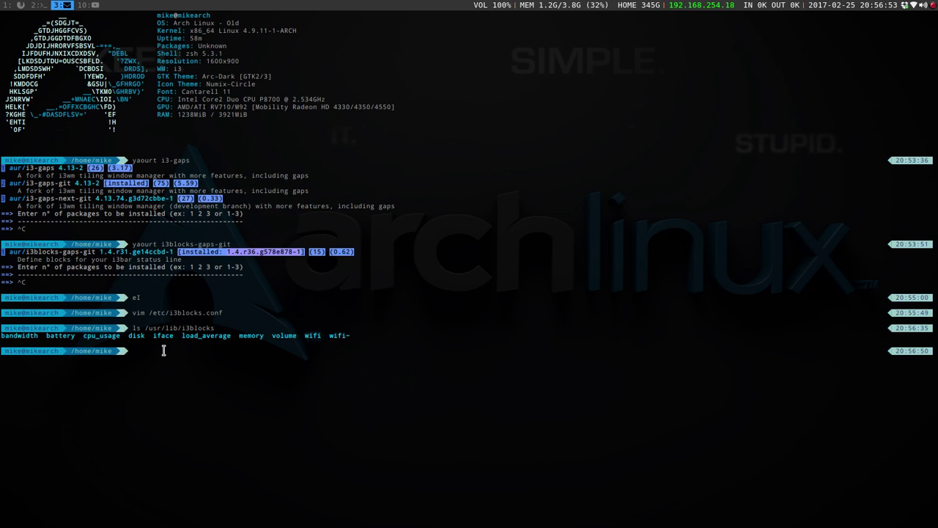
- Open the script /usr/lib/i3blocks/battery in Vim
key("Up")
key("BackSpace")
key("BackSpace")
key("BackSpace")
type("vim /baat")
key("BackSpace")
key("BackSpace")
type("t")
key("Tab")
key("Return")
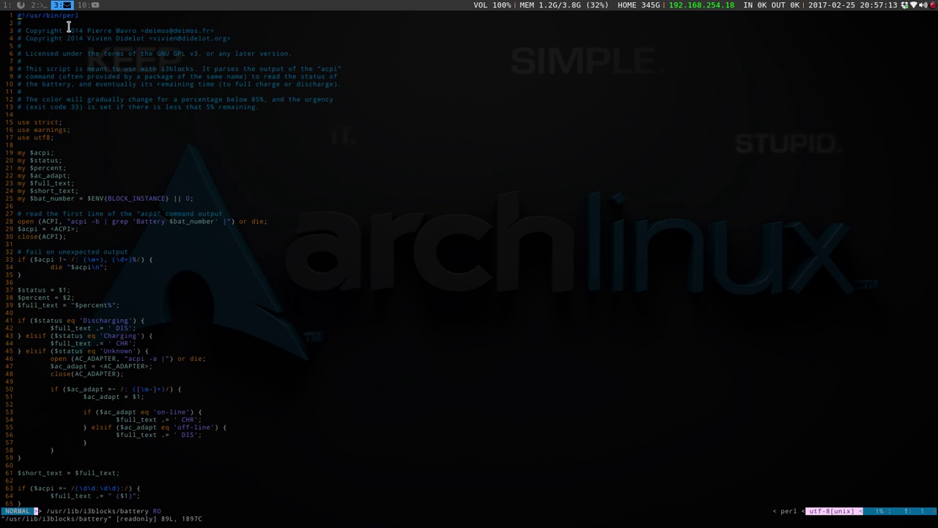
- Read through the battery script down to its discharge colour rules and close it
scroll(215, 172, "down", 10)
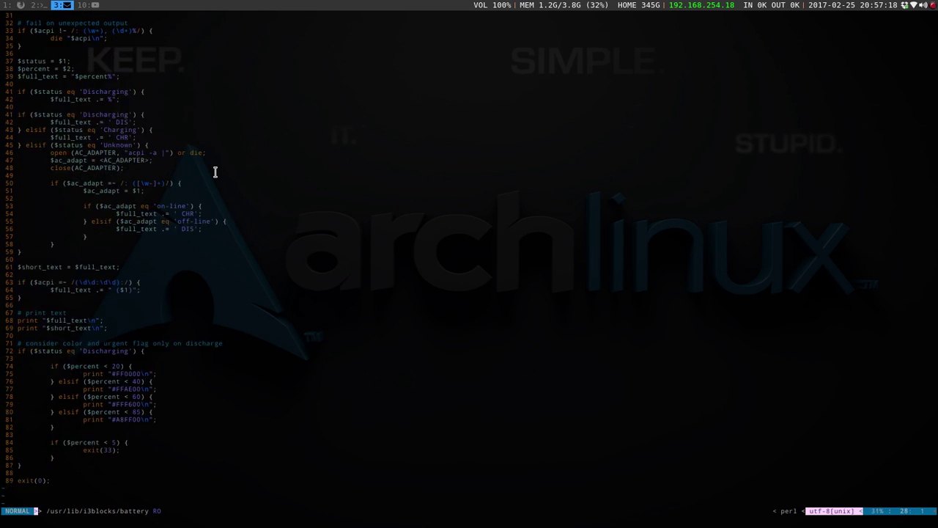
scroll(215, 172, "down", 4)
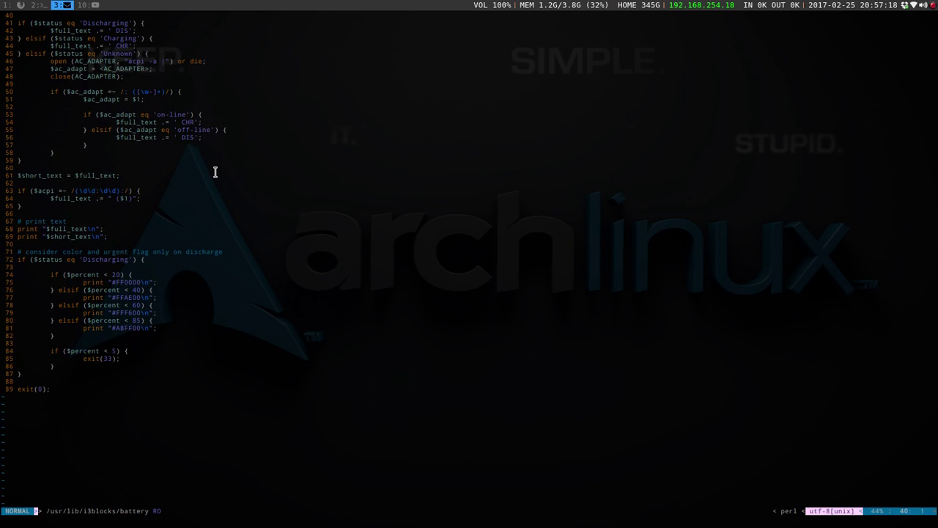
scroll(215, 172, "up", 7)
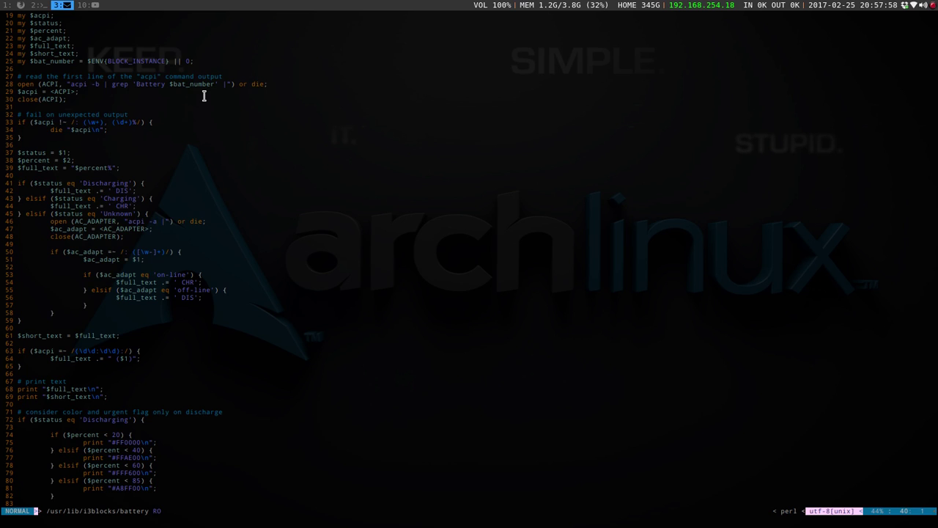
type(":q")
key("Return")
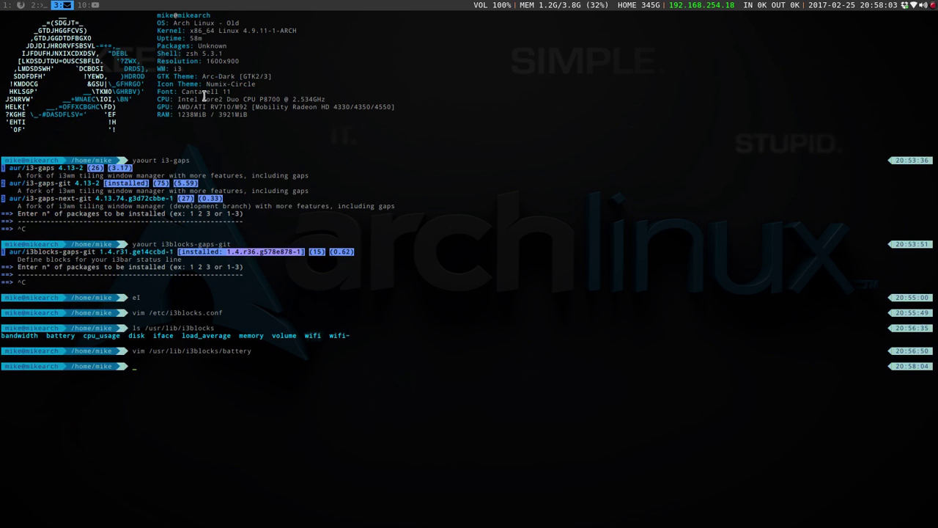
- Switch to the browser and view the i3 PaperColor desktop screenshot on the DotShare page, closing the enlarged image
key("super+1")
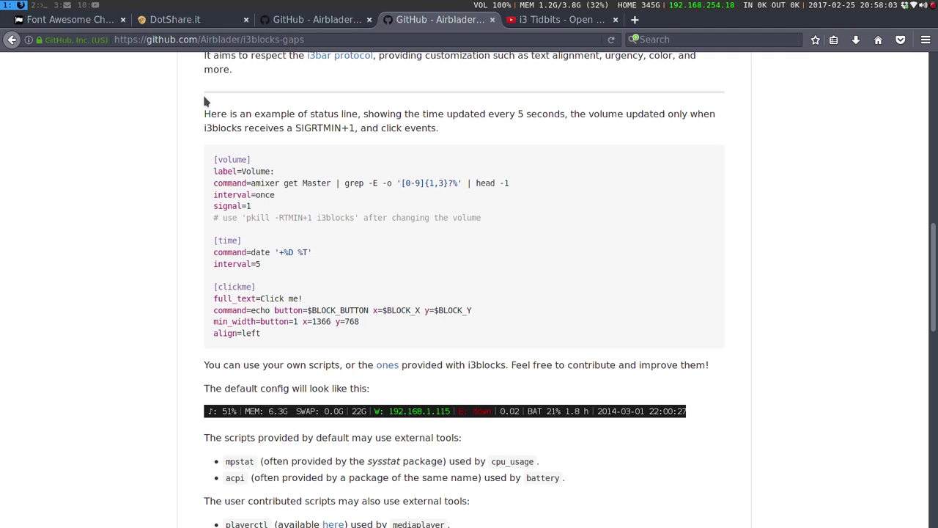
key("ctrl+Page_Up")
key("ctrl+Page_Up")
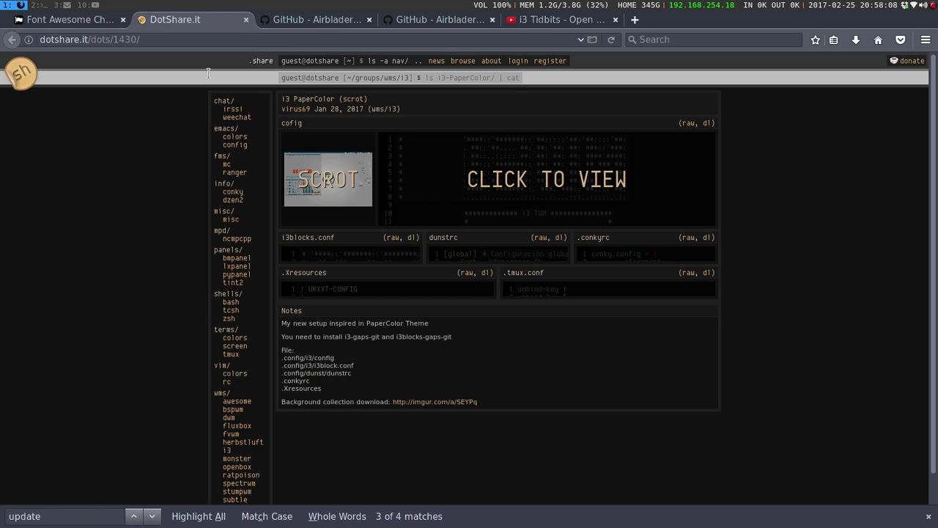
left_click(335, 182)
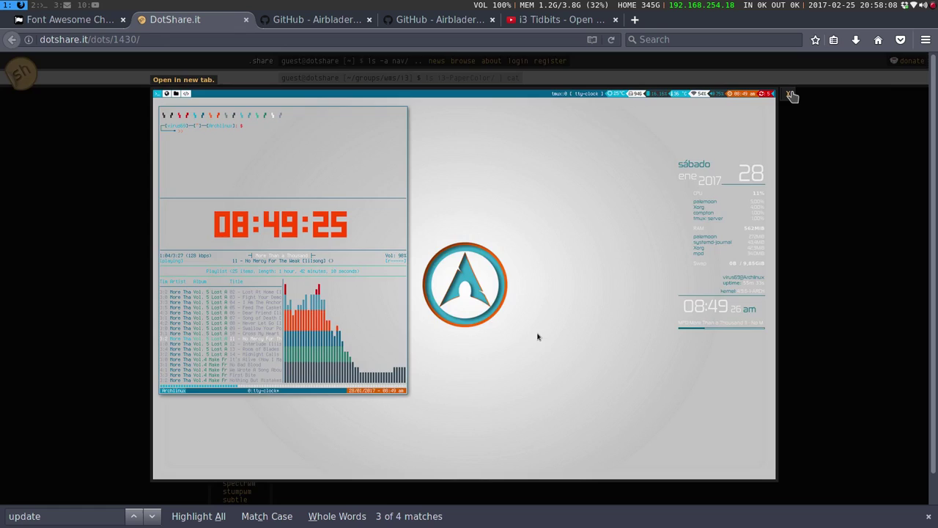
left_click(789, 95)
- Return to the workspace 3 terminal and open the i3 config file with the eI alias
key("super+2")
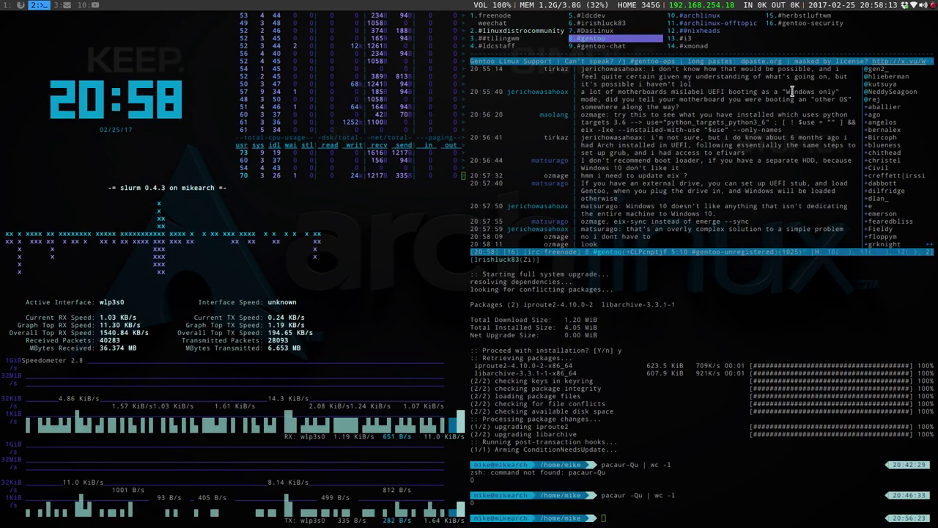
key("super+3")
type("E")
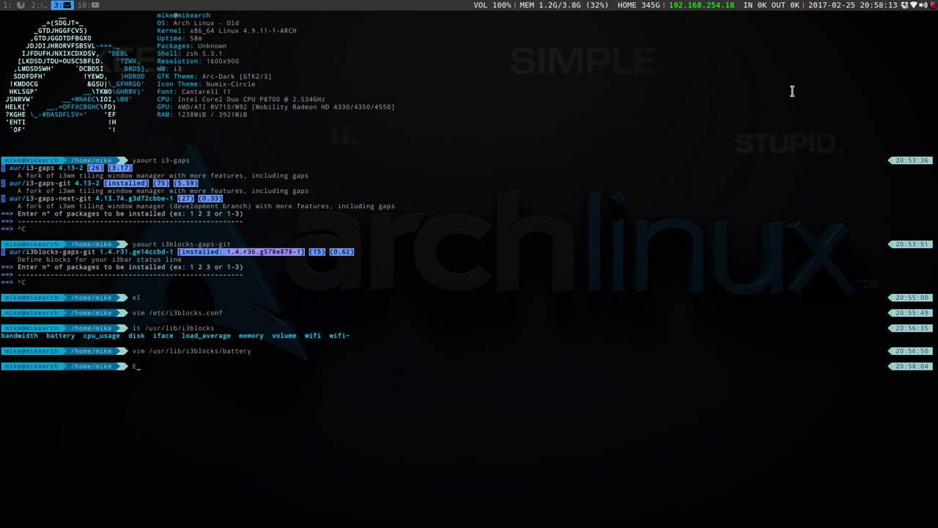
type("I")
key("Return")
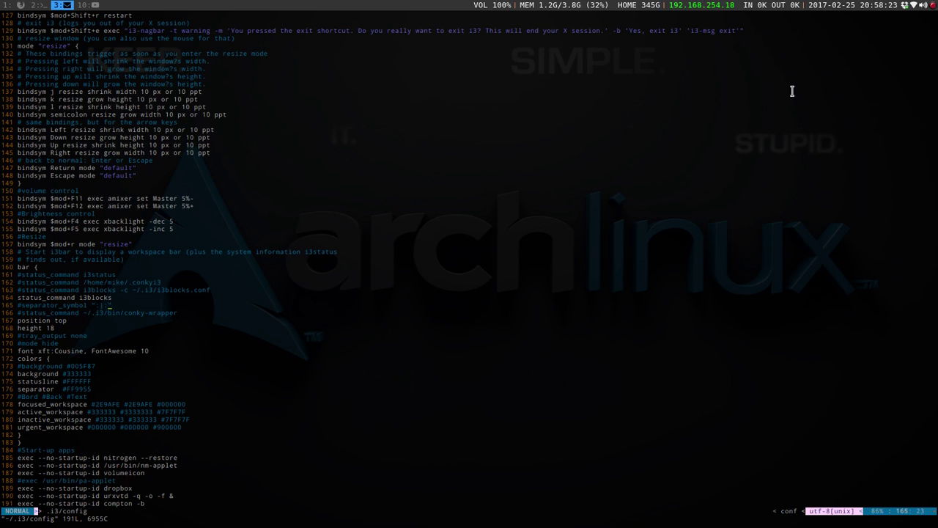
- Comment out the plain "status_command i3blocks" line in the bar section
key("h")
key("h")
type("0i#")
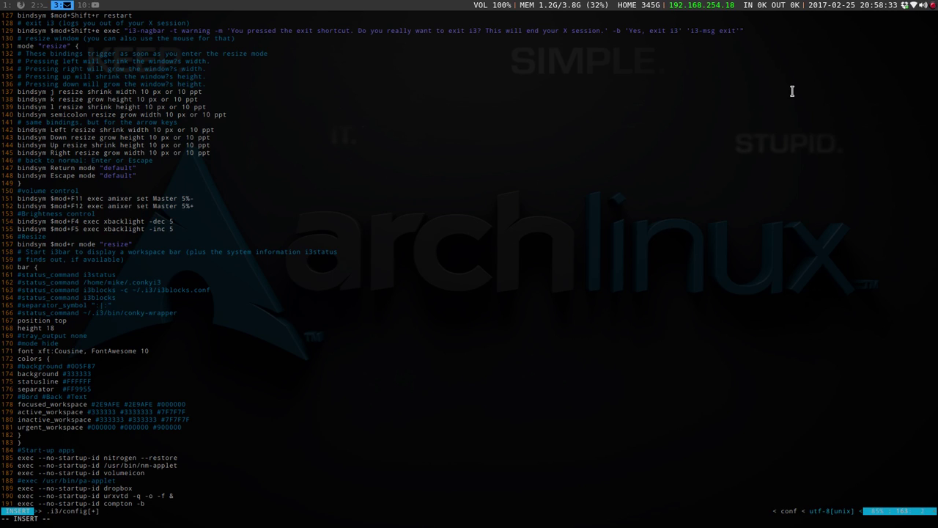
- Uncomment the "status_command i3blocks -c ~/.i3/i3blocks.conf" line, and save and close the i3 config
key("Up")
key("BackSpace")
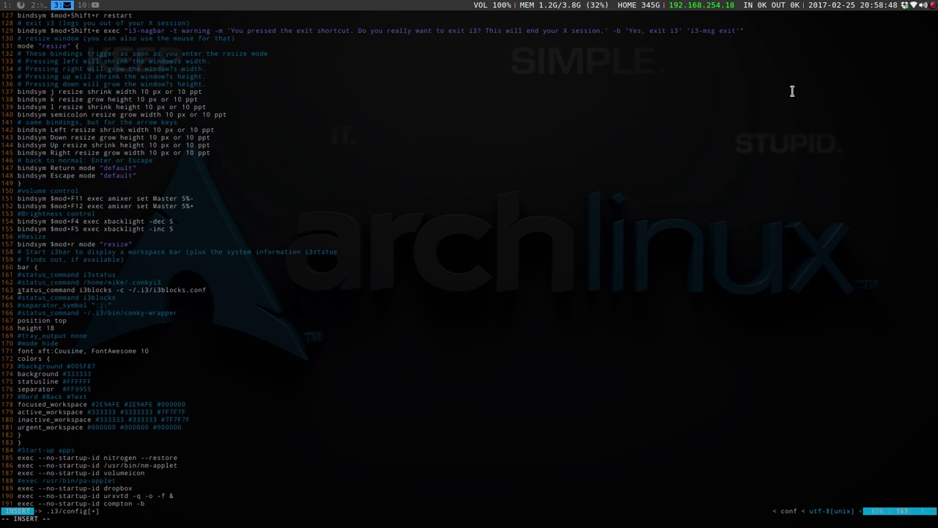
key("Escape")
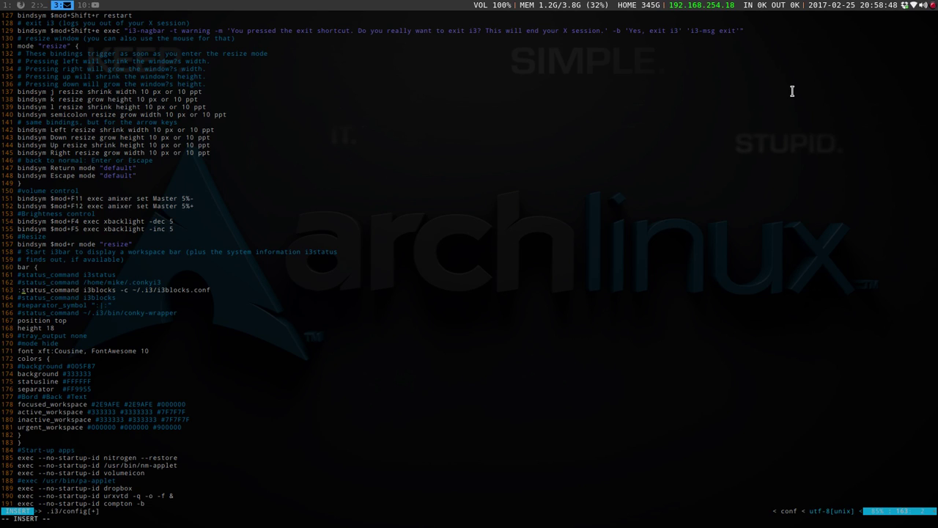
key("BackSpace")
key("Escape")
type(":w")
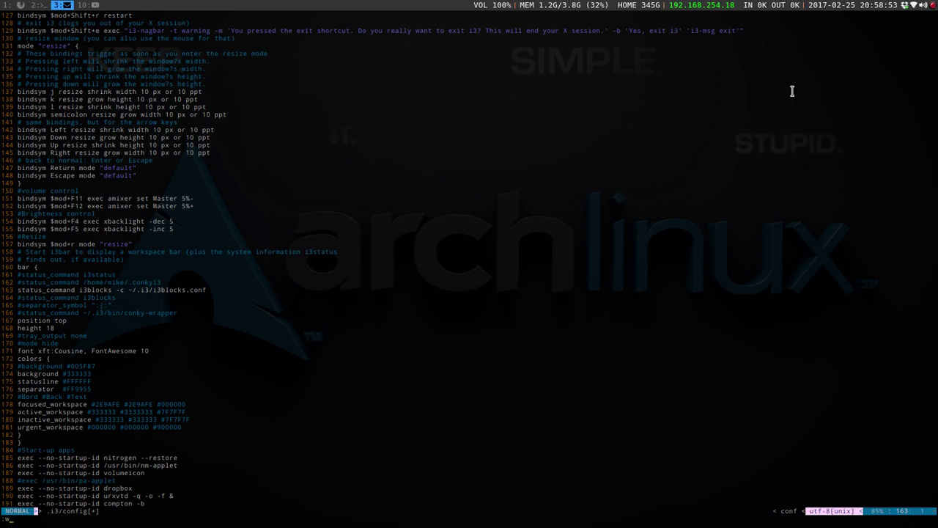
type("q!")
key("Return")
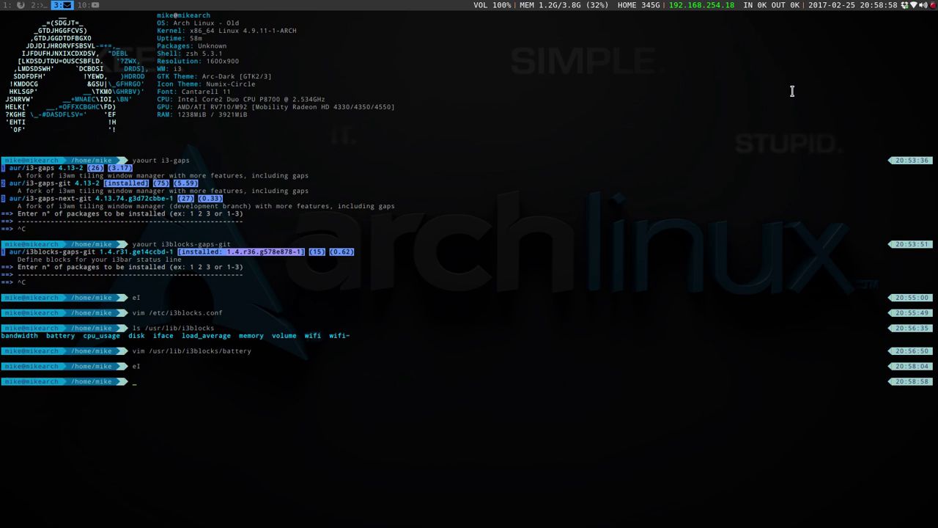
- Copy /etc/i3blocks.conf into the home directory's .i3 folder under the name i3blocks-2
type("cp /etc/i3blocks.conf")
key("BackSpace")
key("BackSpace")
type("/home/mike/.i32")
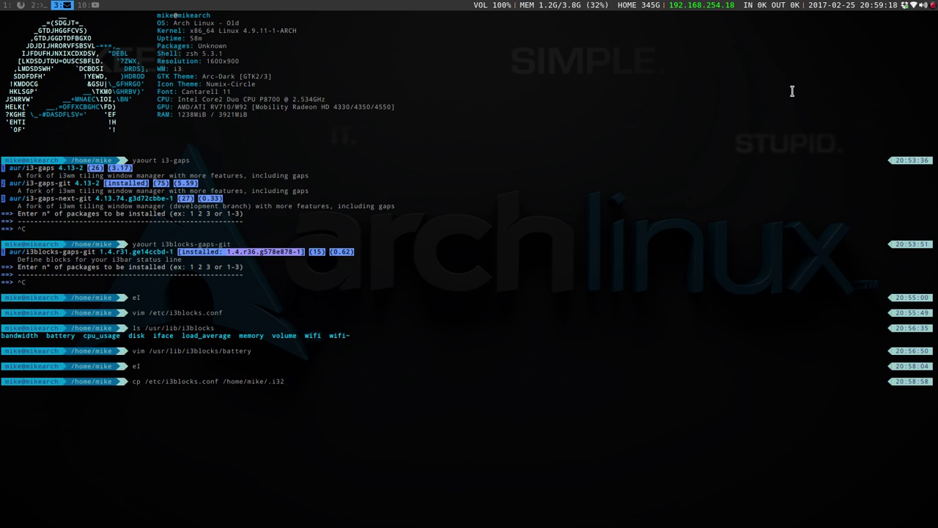
type("/i3blocks-2")
key("Return")
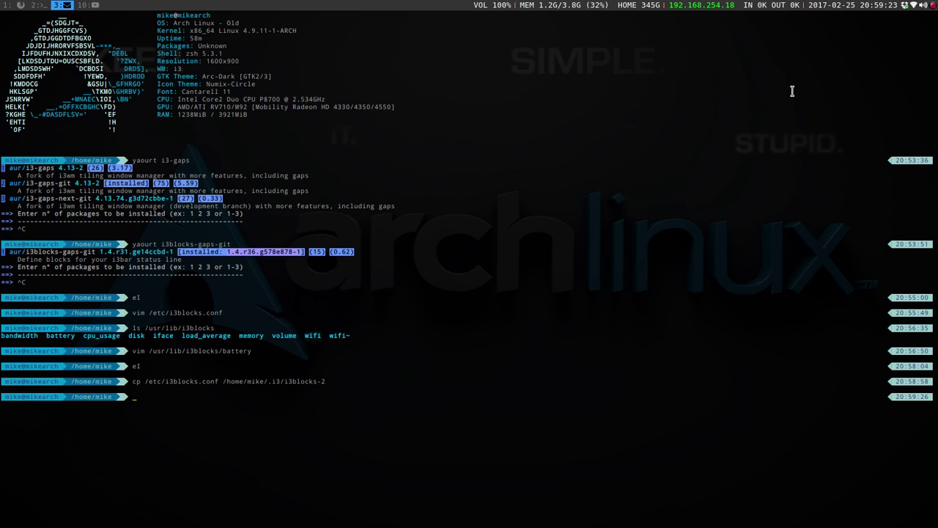
- List the files in the .i3 directory
type("ls -")
type(".i3/")
key("Return")
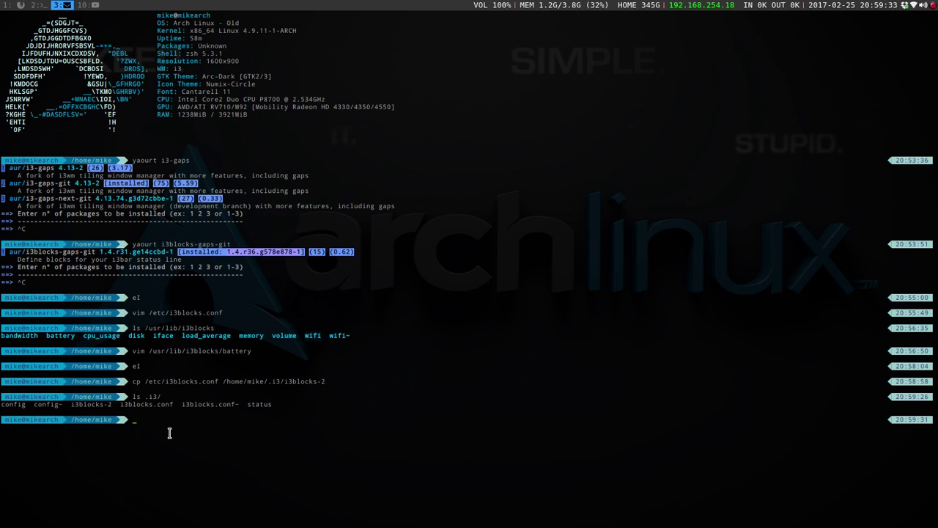
- Reopen the i3 config with eI and try commenting out and restoring the "status_command i3blocks -c ~/.i3/i3blocks.conf" line
type("eel")
key("Return")
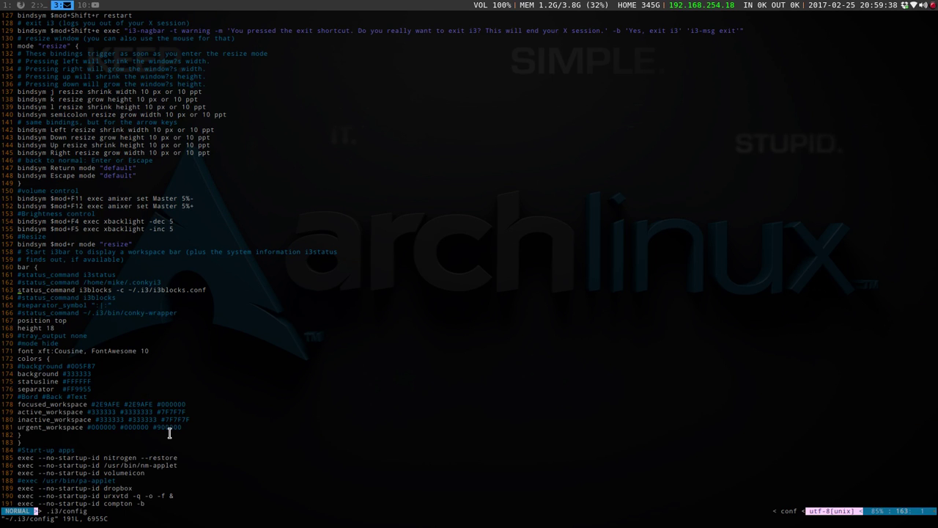
type("i#")
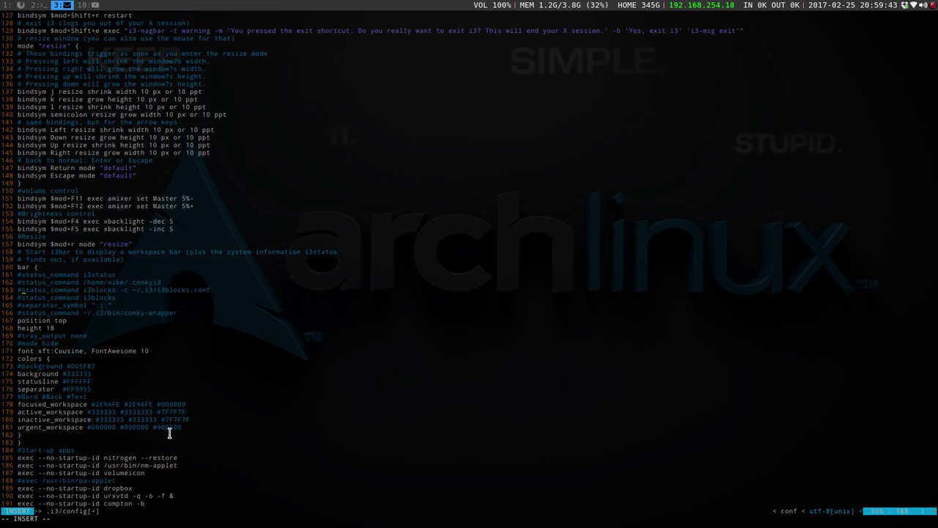
key("BackSpace")
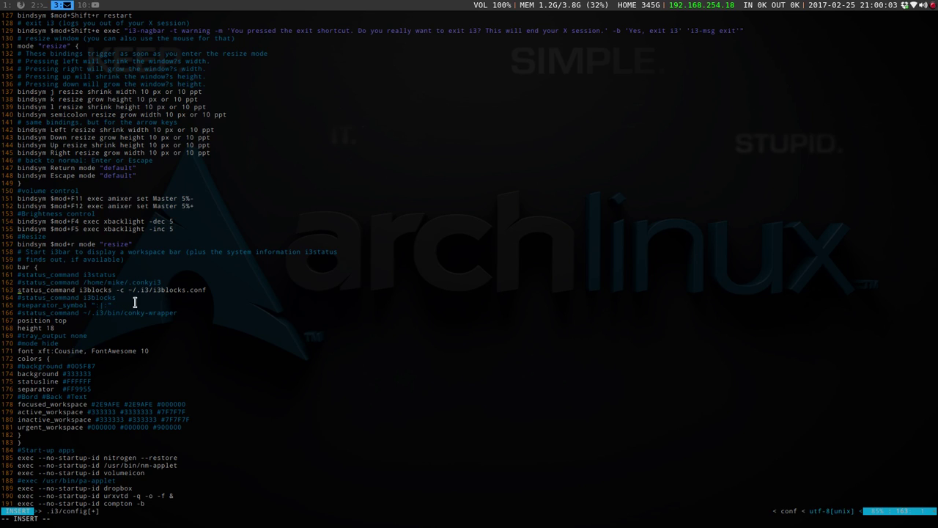
- Save the i3 config, restart i3 in place to apply the i3blocks.conf status bar, and close the file
key("Escape")
type(":w")
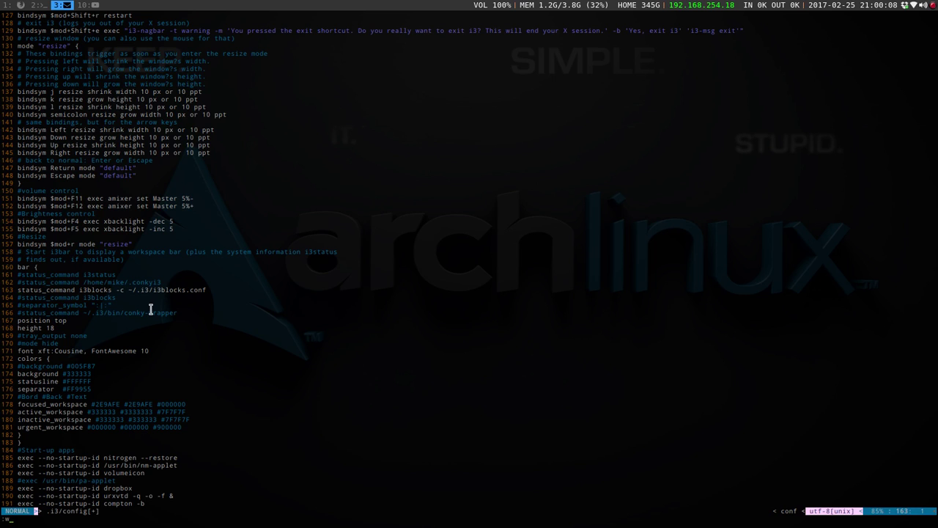
key("Return")
key("super+shift+r")
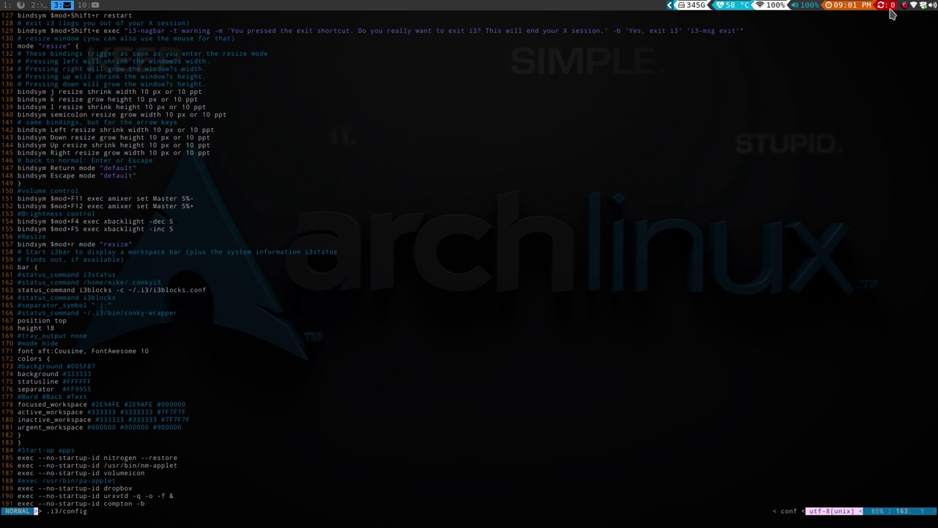
type(":q")
key("Return")
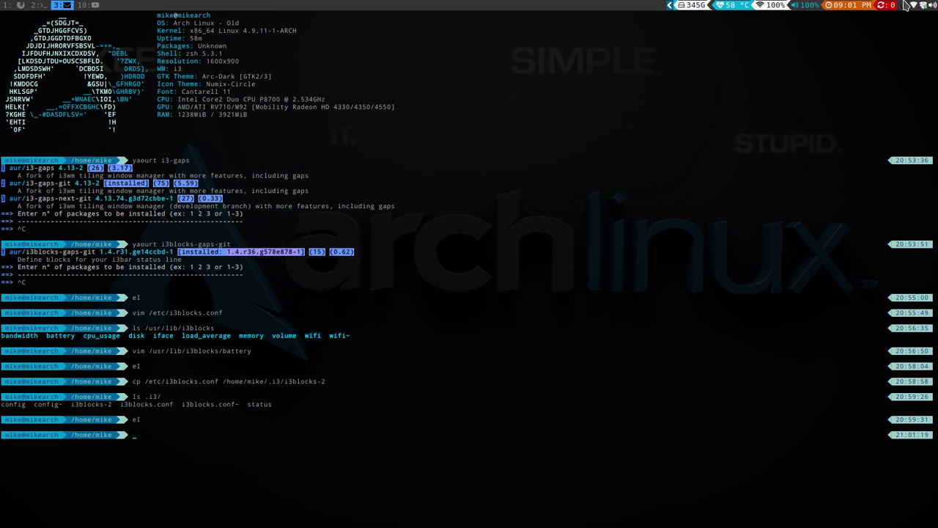
- Open .i3/i3blocks.conf in gedit, closing the mistakenly opened file .i3/i3blocks
type("gedit")
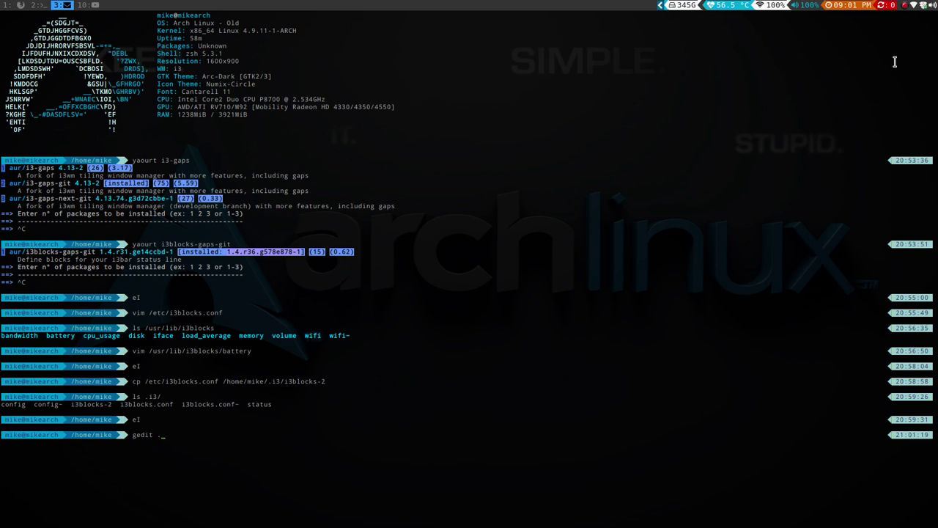
type(" .i3/i3blocks")
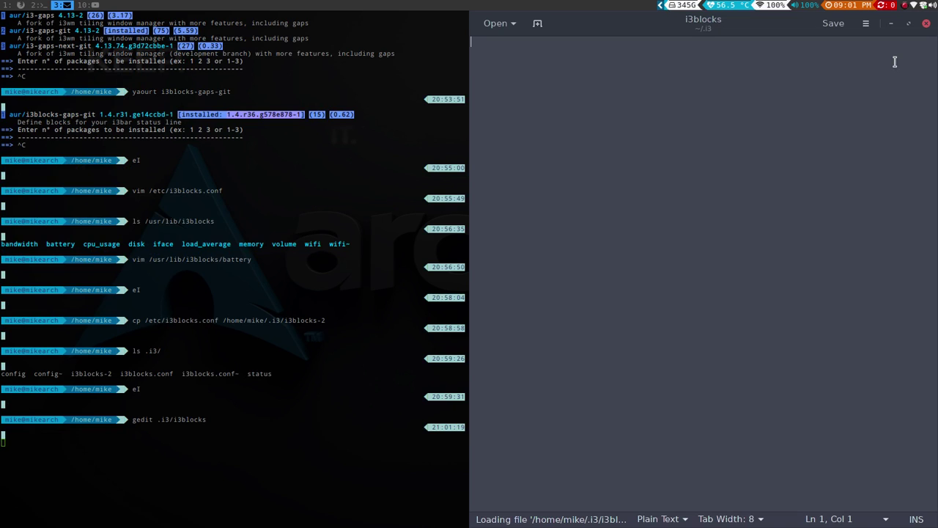
key("ctrl+q")
key("Up")
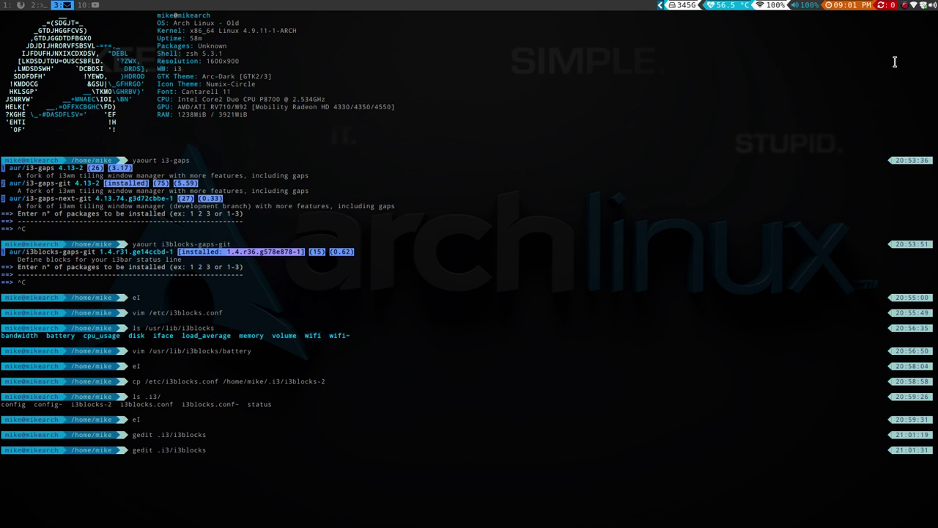
key("Tab")
type(".")
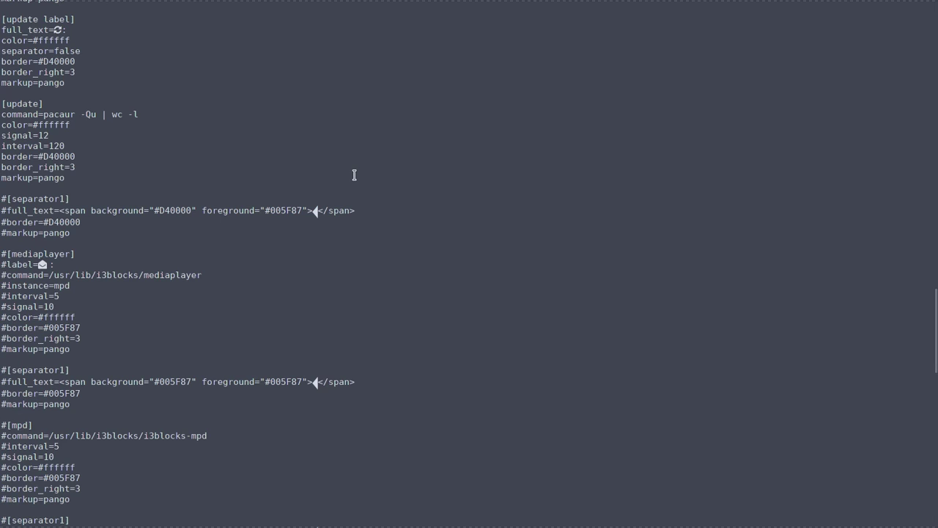
- Examine the global properties and first blocks of i3blocks.conf, highlighting the weather block's name and its command path /usr/lib/i3blocks/weather
scroll(354, 174, "up", 15)
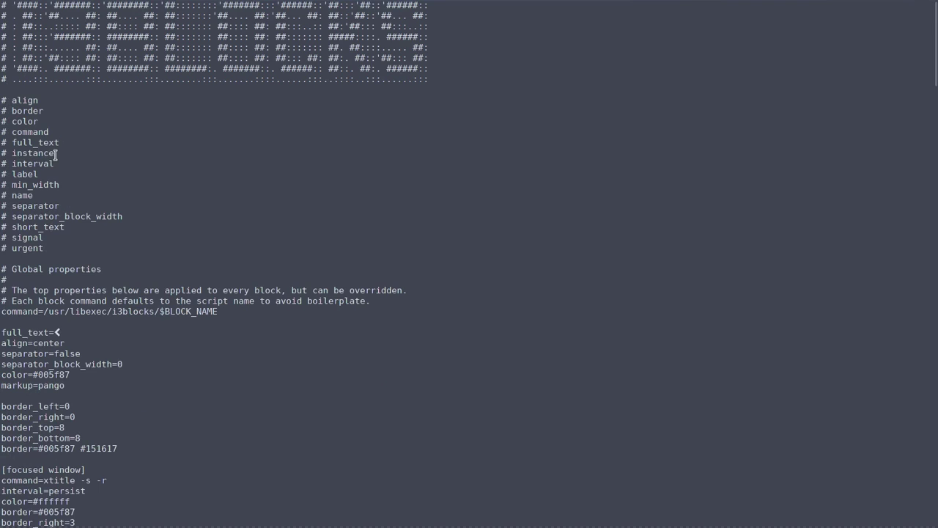
scroll(146, 261, "down", 3)
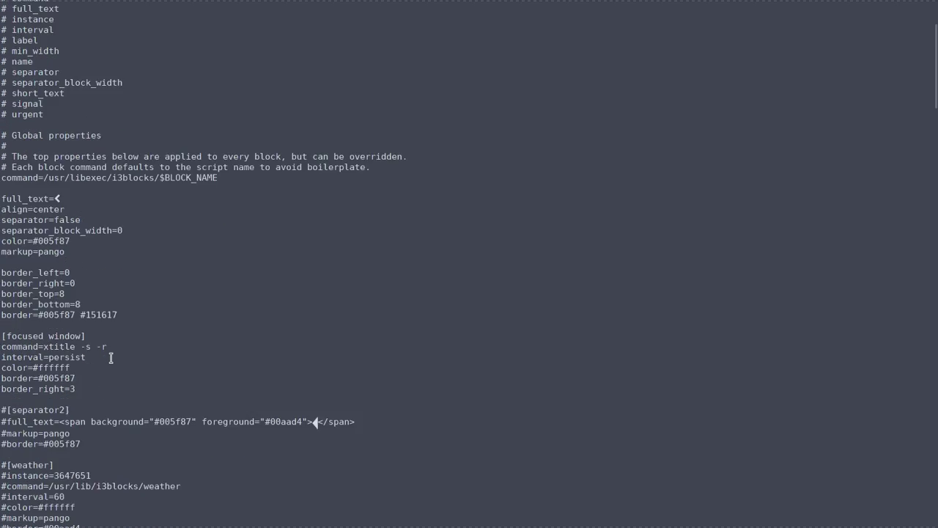
scroll(111, 357, "down", 6)
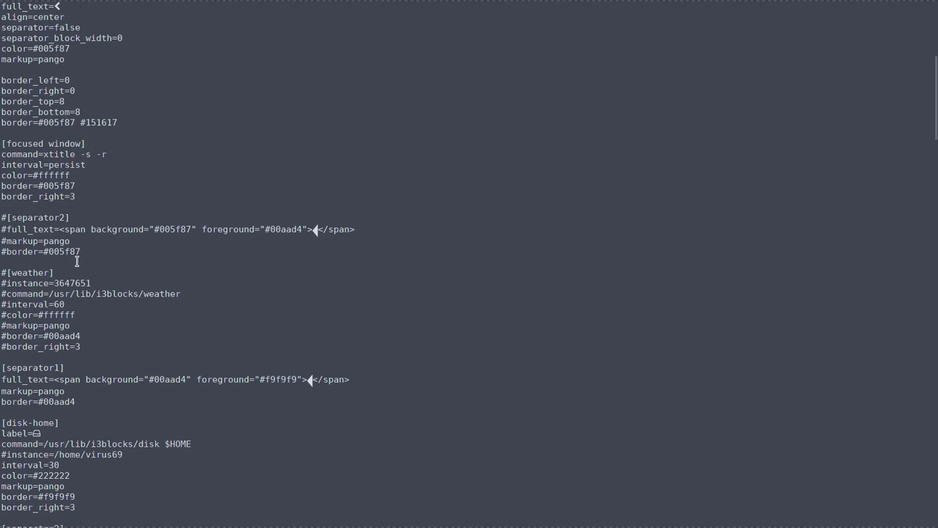
scroll(77, 261, "down", 5)
scroll(76, 259, "up", 4)
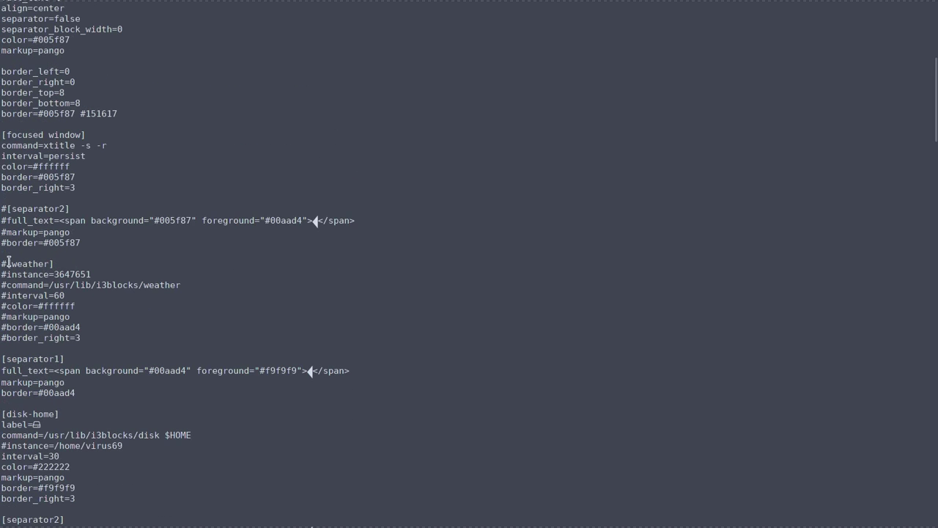
left_click_drag(7, 264, 55, 265)
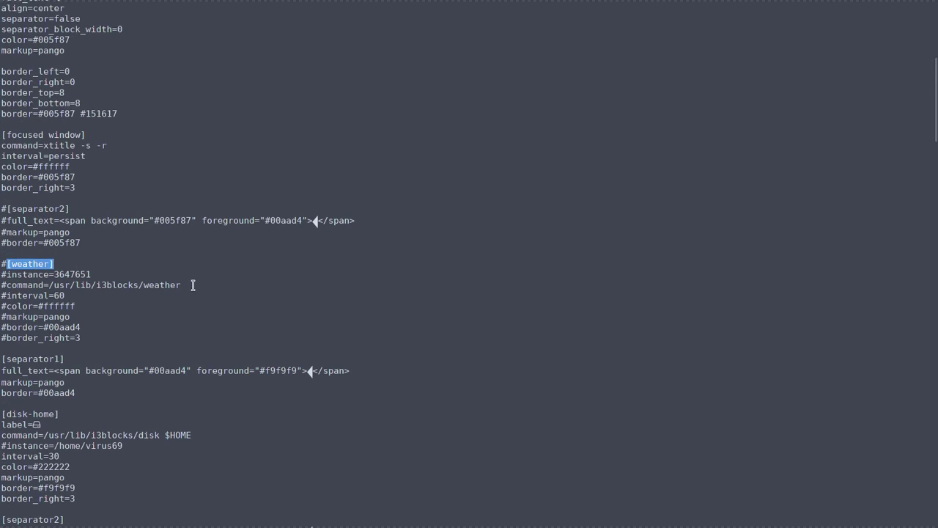
left_click_drag(191, 285, 48, 286)
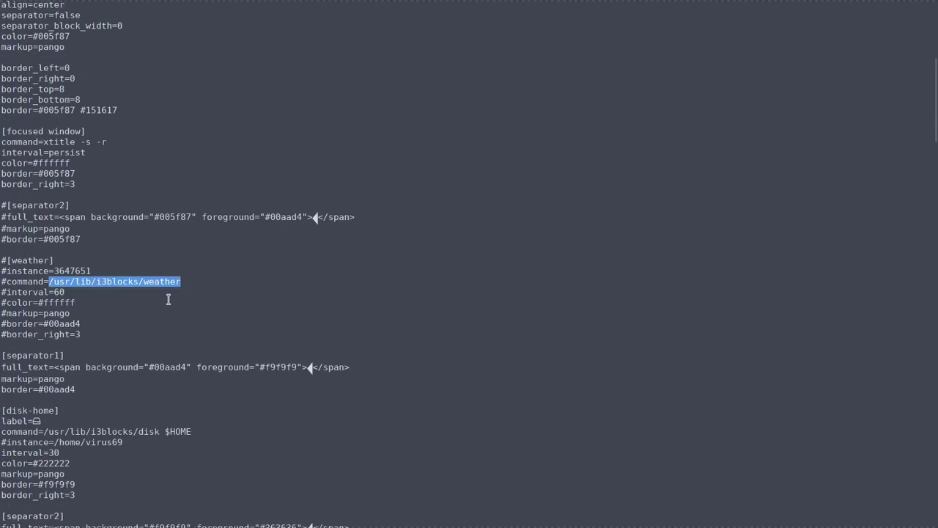
- Search i3blocks.conf for "update" to locate the update label and update blocks, clearing the leftover search text first
scroll(169, 294, "down", 3)
key("ctrl+f")
type("upda")
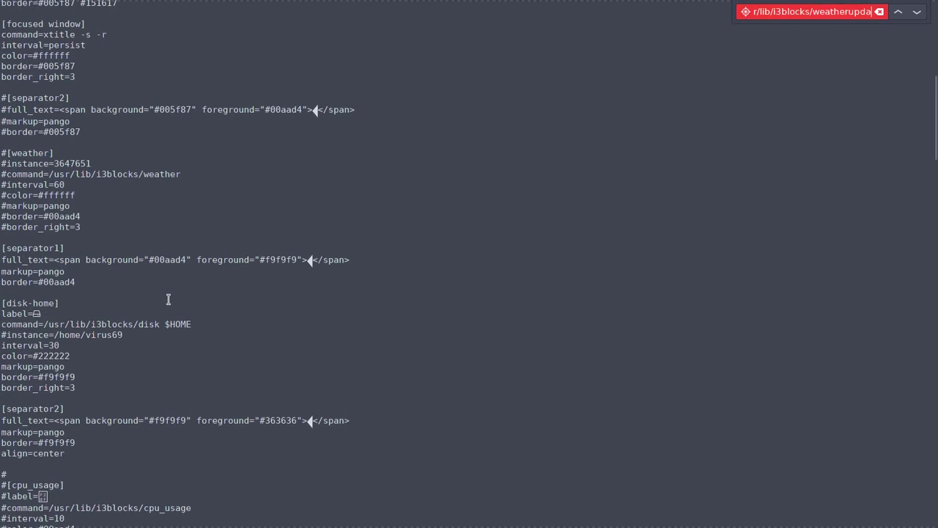
key("BackSpace")
key("BackSpace")
key("BackSpace")
key("BackSpace")
key("BackSpace")
key("BackSpace")
key("BackSpace")
key("BackSpace")
key("BackSpace")
key("BackSpace")
key("BackSpace")
key("BackSpace")
key("BackSpace")
key("BackSpace")
key("BackSpace")
key("BackSpace")
key("BackSpace")
key("BackSpace")
key("BackSpace")
key("BackSpace")
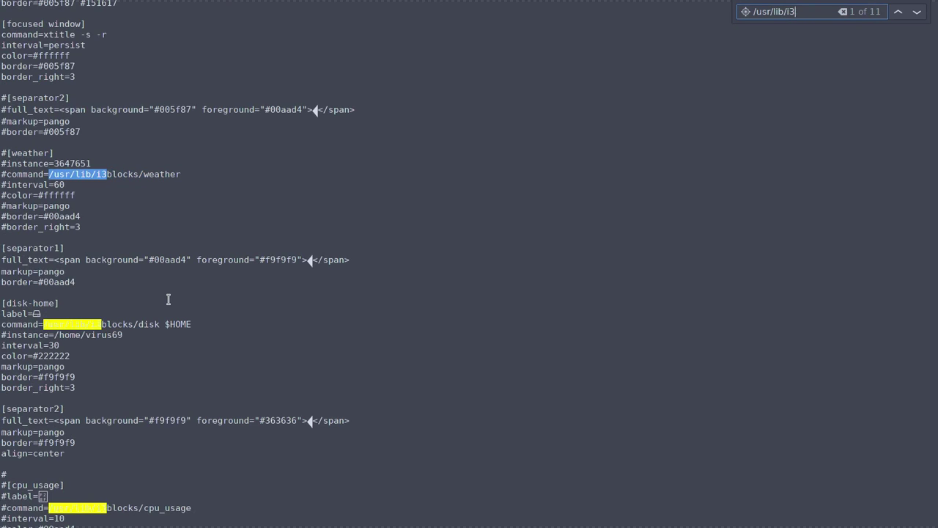
type("update")
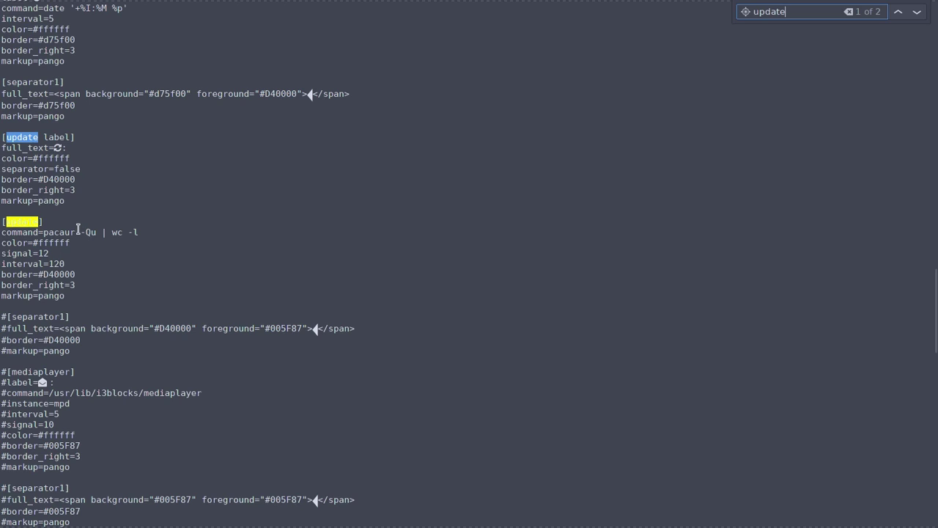
key("Escape")
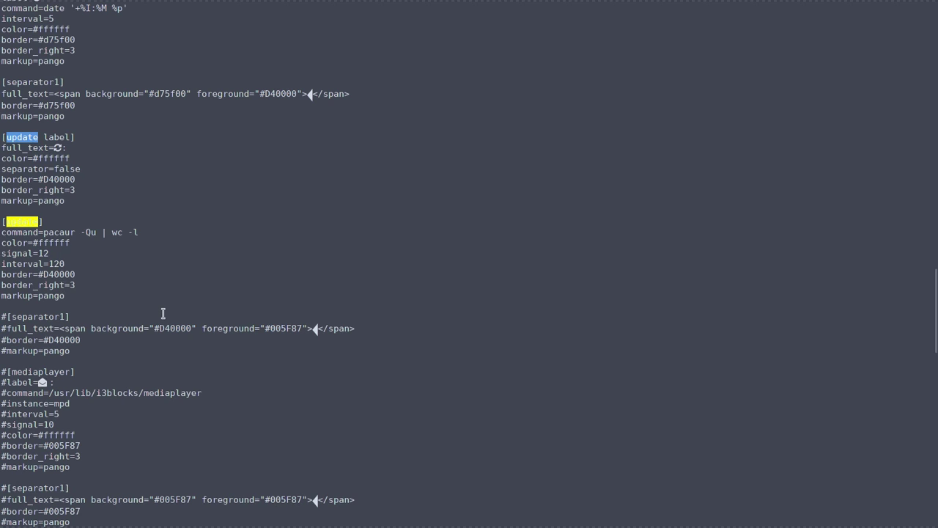
- Look through the remaining blocks of i3blocks.conf, including music, host and wireless, and leave full-screen view
scroll(163, 315, "up", 1)
scroll(164, 314, "down", 15)
scroll(164, 313, "up", 2)
scroll(164, 313, "up", 15)
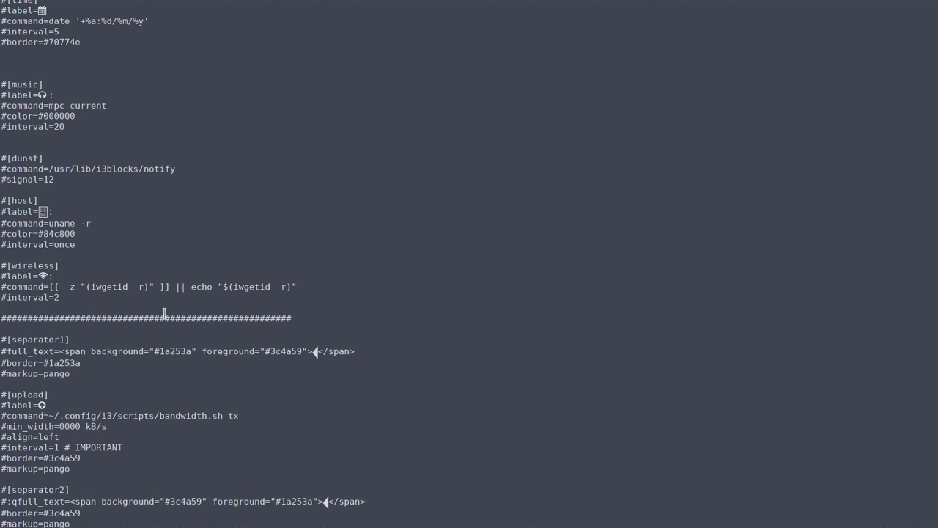
key("F11")
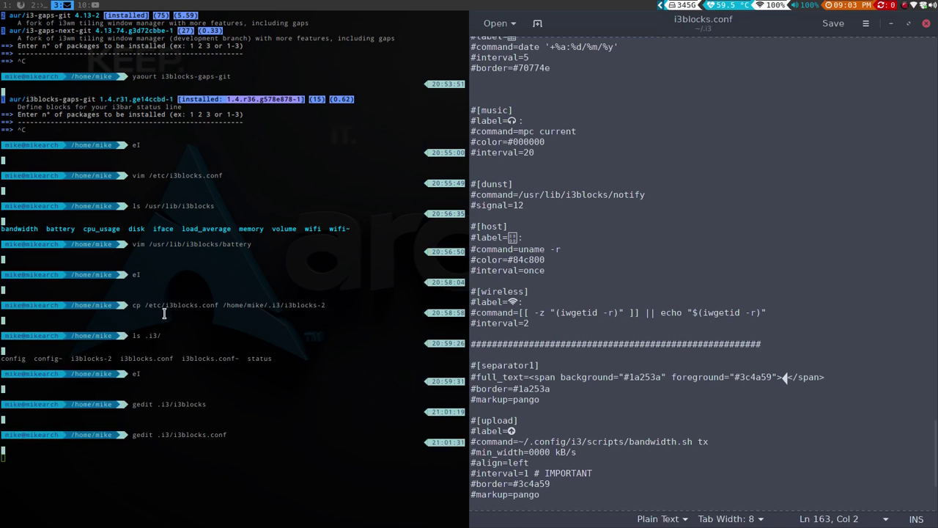
- Switch to the browser, view the i3 PaperColor screenshot on the DotShare page, and close the enlarged image
left_click(21, 7)
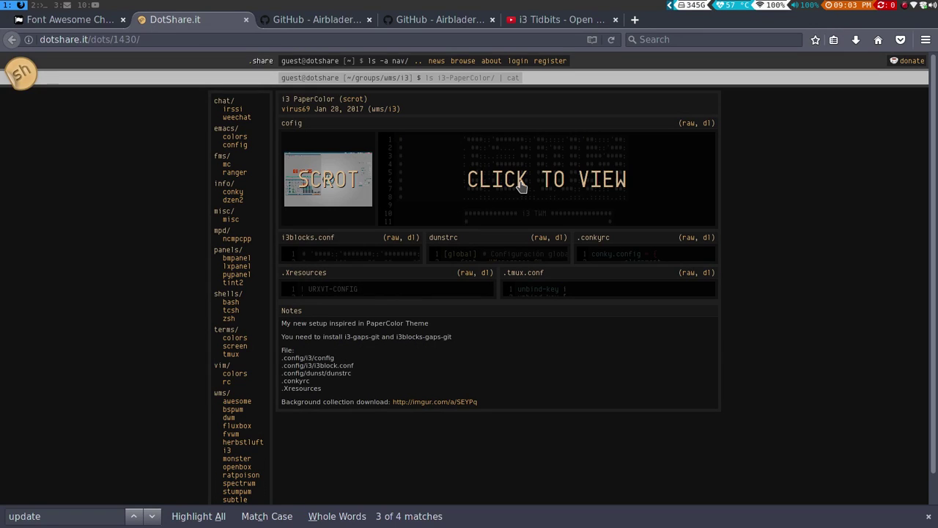
left_click(359, 181)
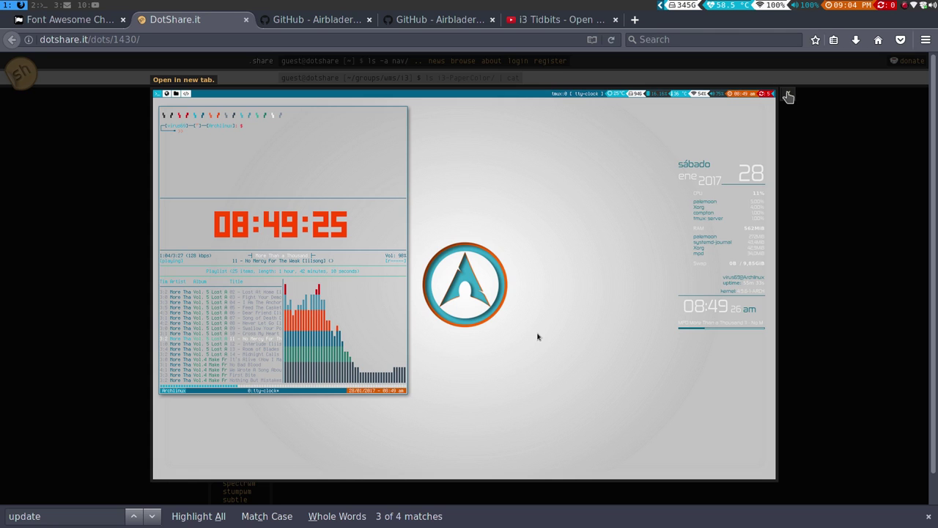
left_click(788, 95)
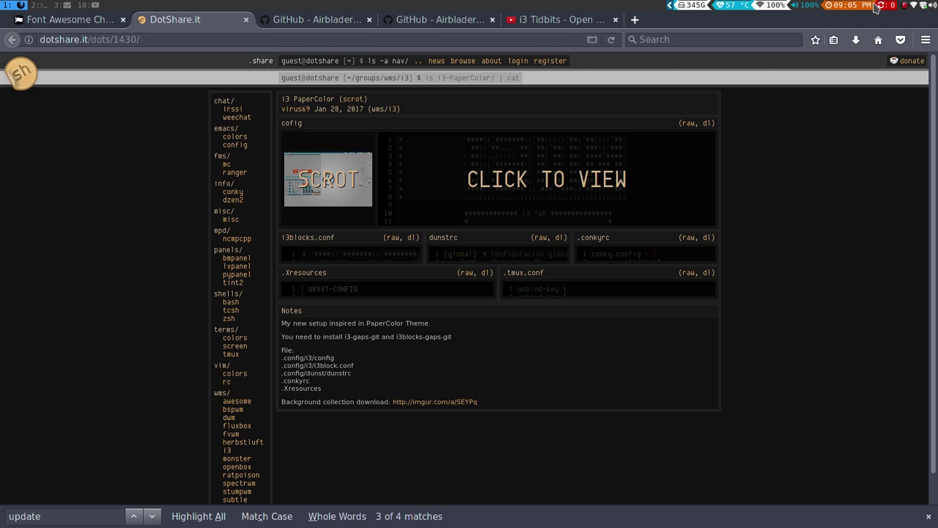
- Return to workspace 3, close i3blocks.conf in gedit, and reopen the i3 config with eI in the terminal
key("super+3")
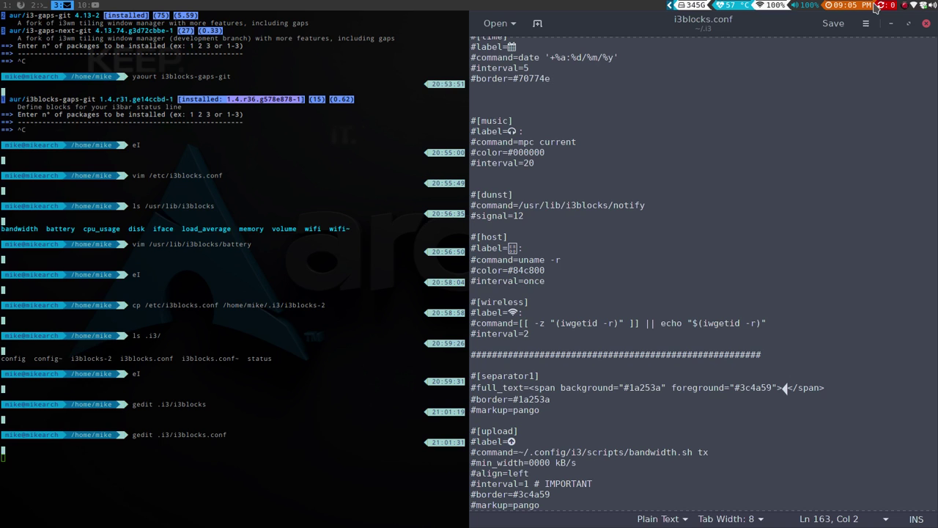
key("ctrl+q")
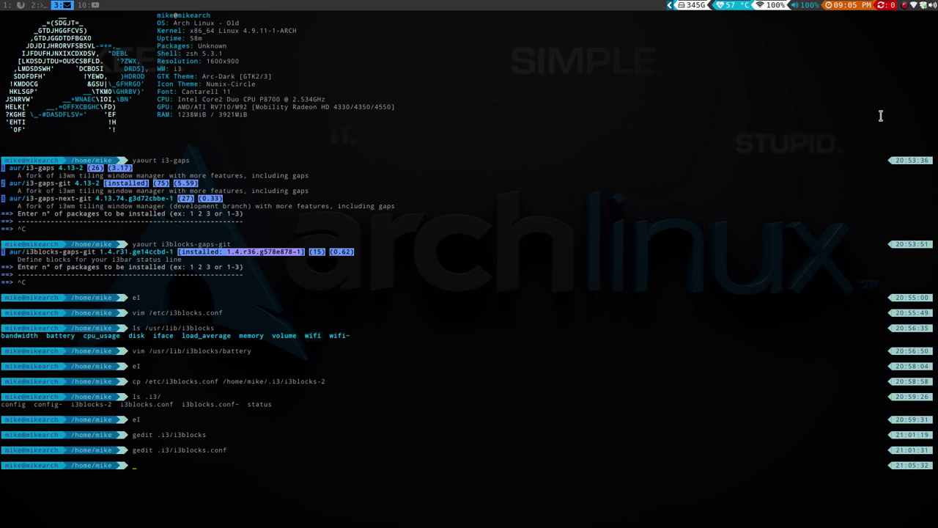
type("eI")
key("Return")
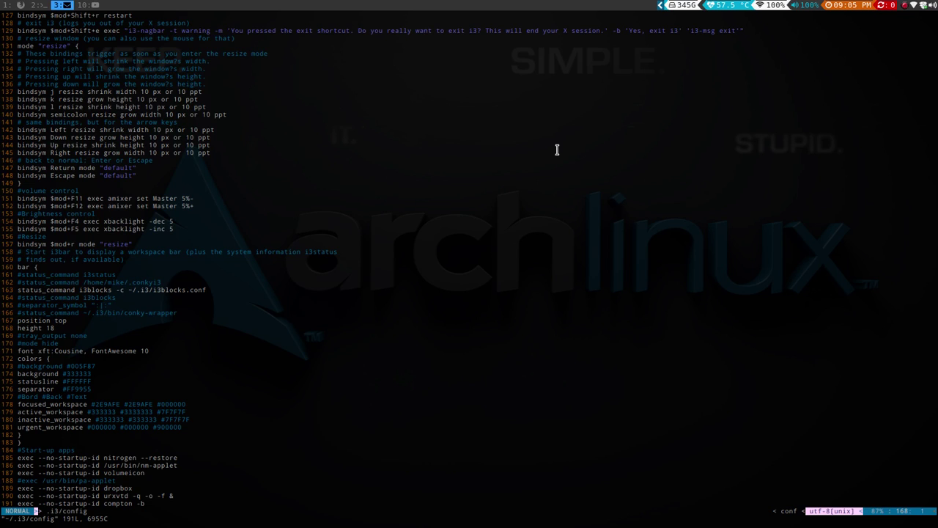
- Comment out the "height 18" line in the i3 config's bar section, save the file, and restart i3 in place
type("i#")
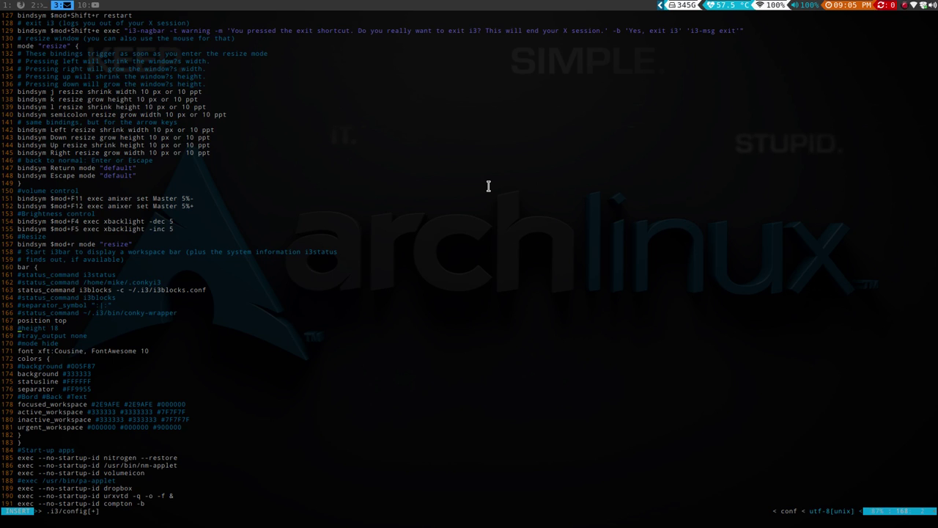
key("Escape")
type(":w")
key("Return")
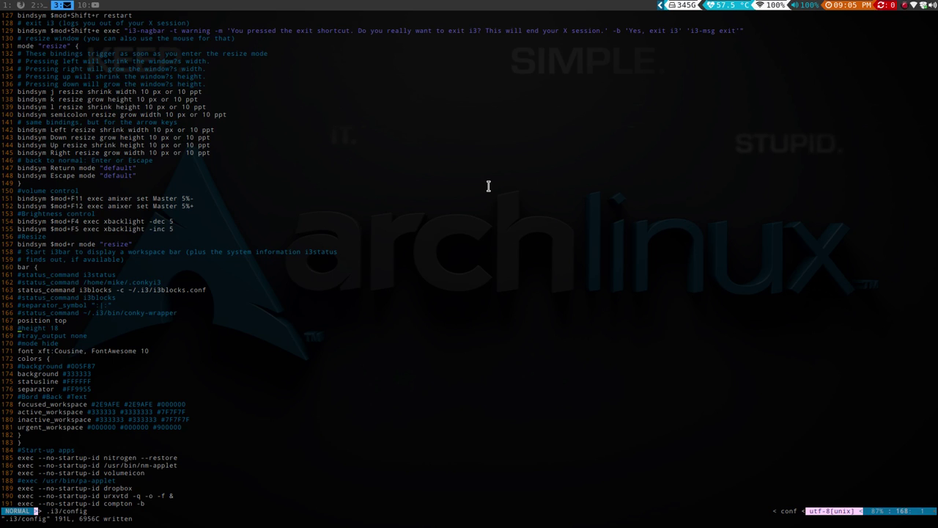
key("super+shift+r")
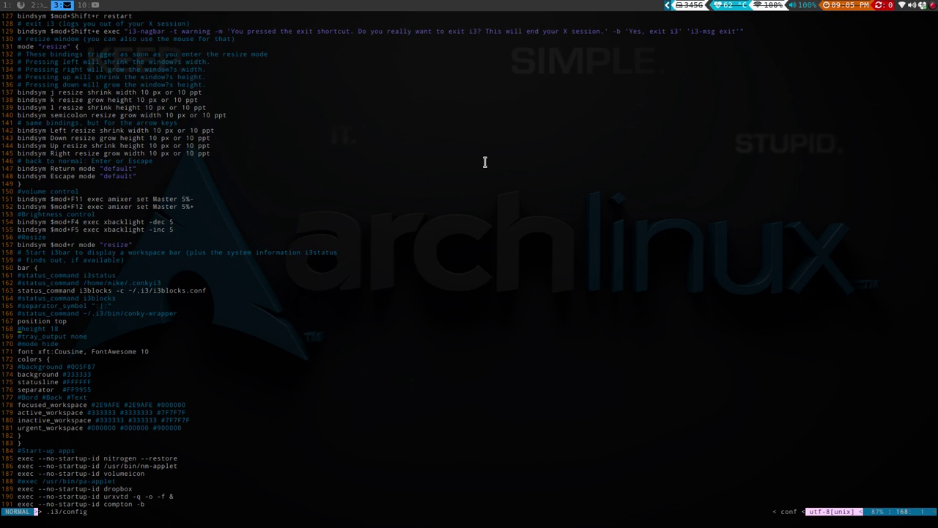
- Restore the "height 18" line in the bar section by removing its comment mark
key("i")
key("super+F12")
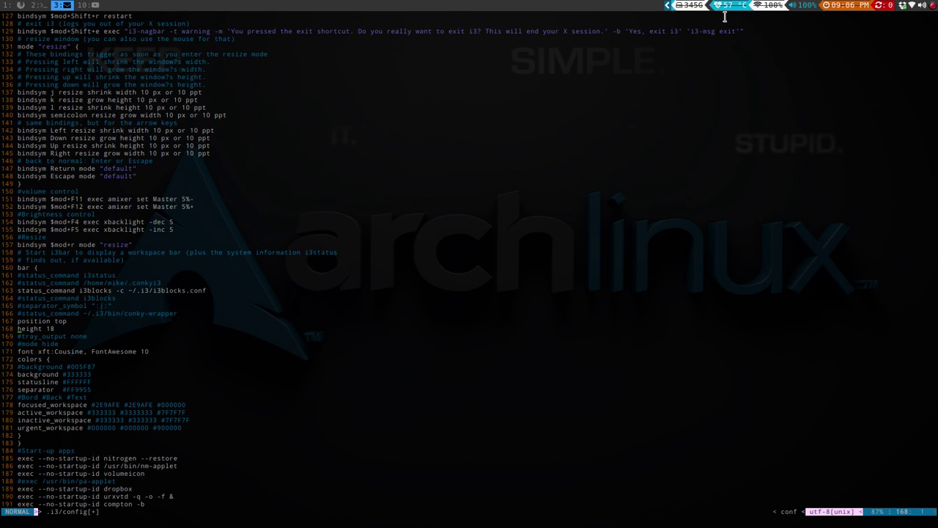